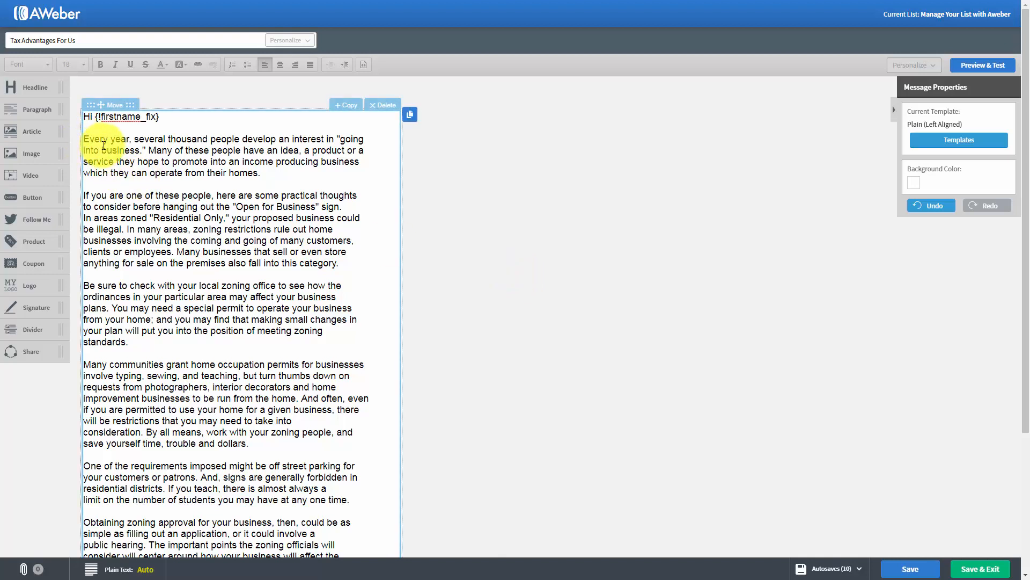
Step: Apply bold and remove it, and do the same with italic, on "Many of these people" in the first paragraph
click(86, 138)
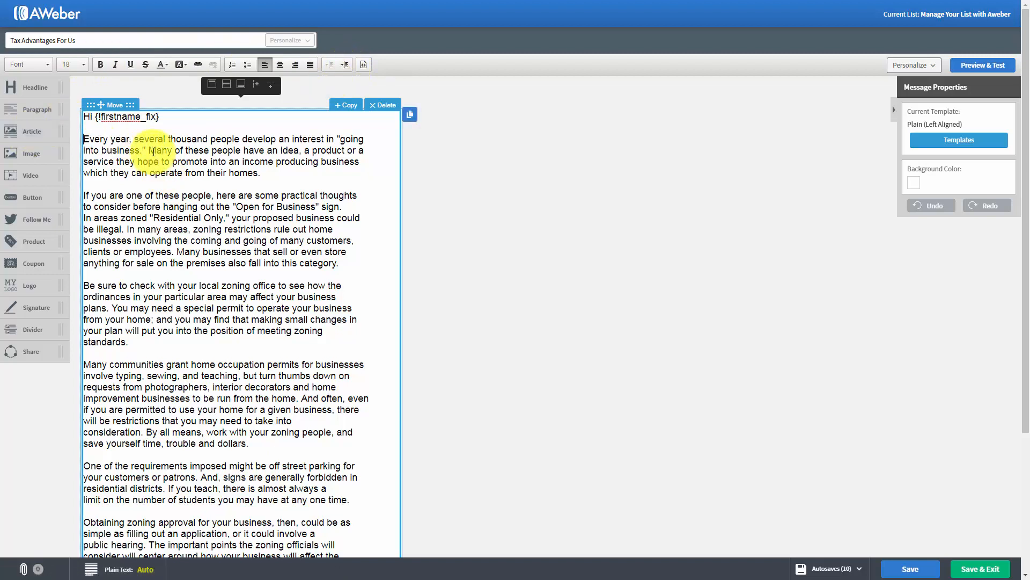
drag(151, 150, 244, 150)
click(98, 64)
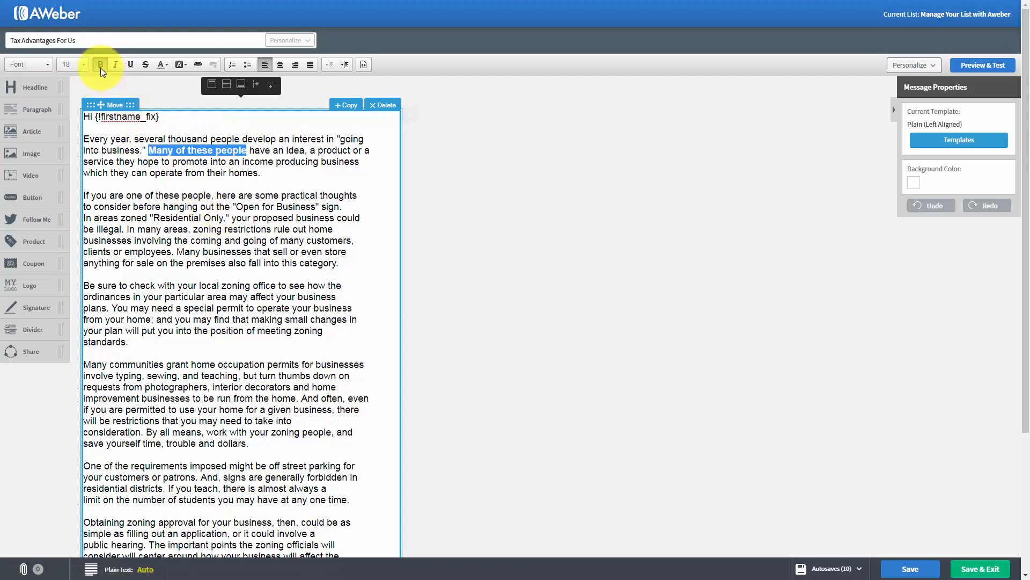
click(98, 63)
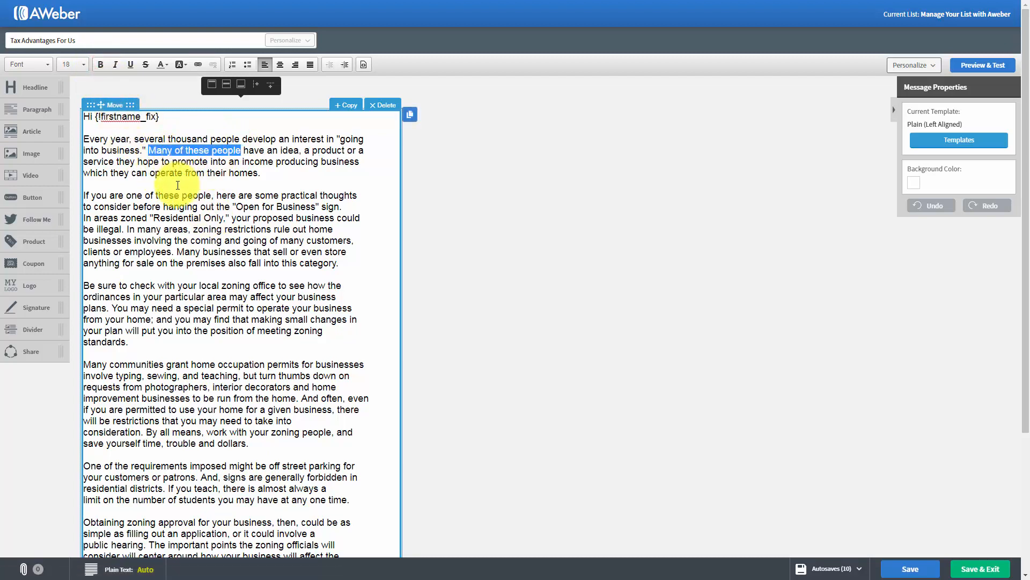
click(116, 64)
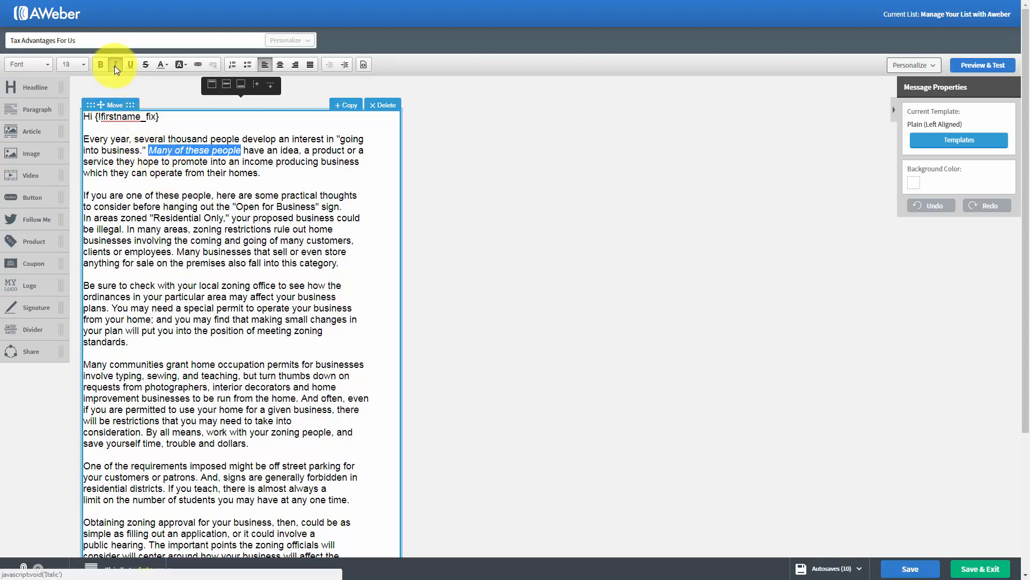
click(114, 66)
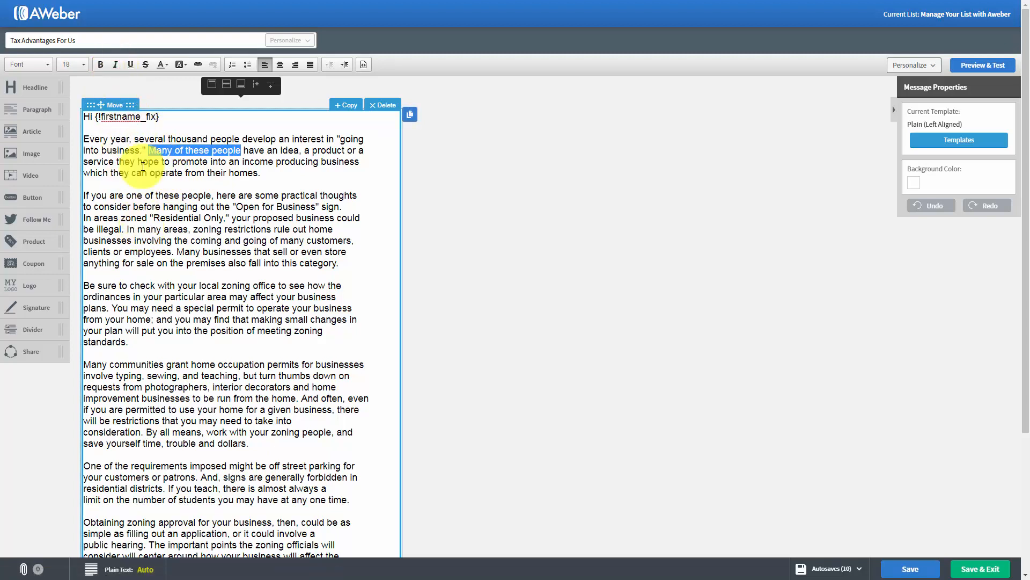
Step: Apply underline and remove it, and do the same with strikethrough, on "Many of these people"
click(128, 65)
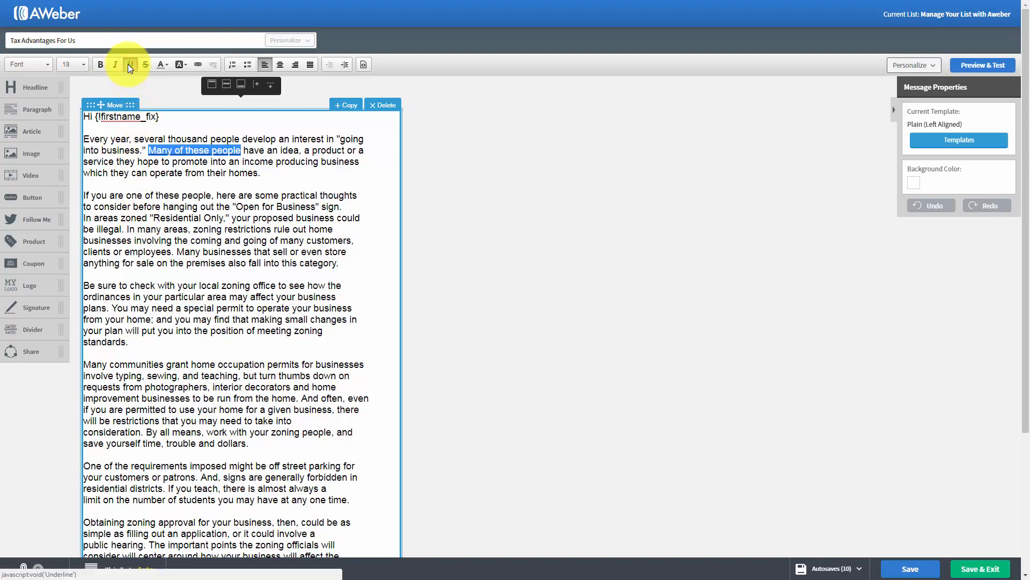
click(128, 65)
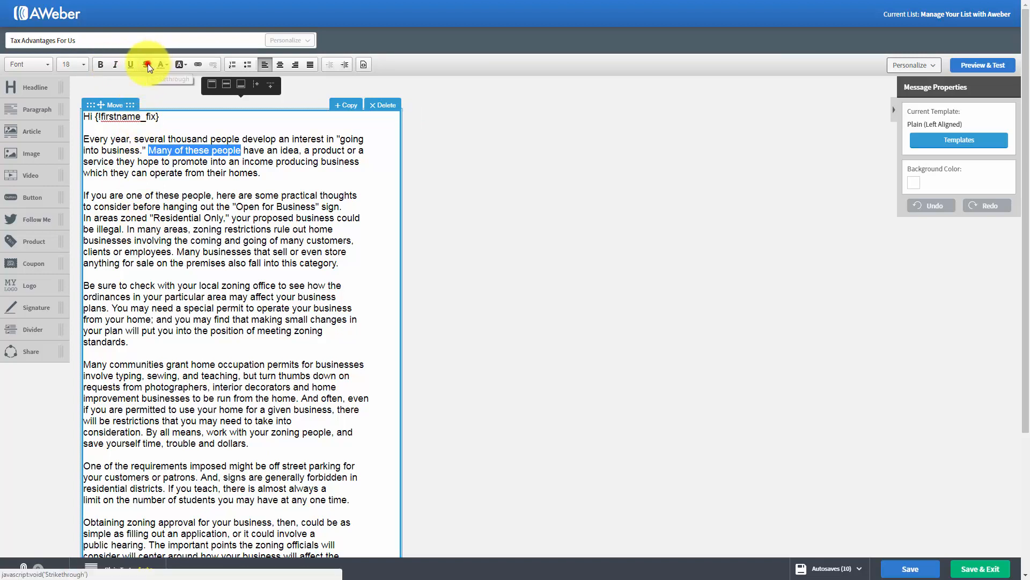
click(147, 63)
click(147, 64)
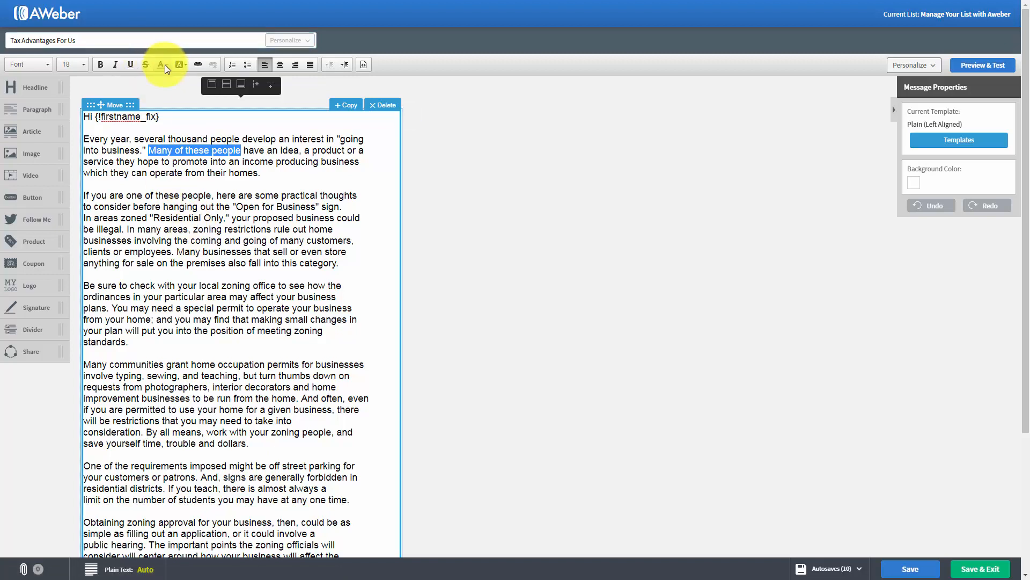
Step: Colour the text "Many of these people" red with #B93936
click(165, 64)
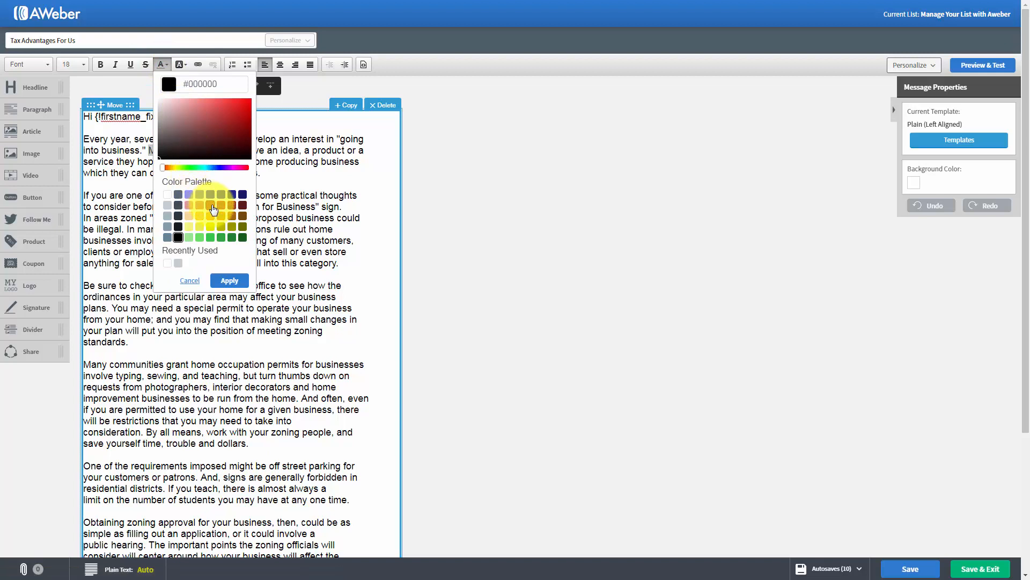
click(228, 281)
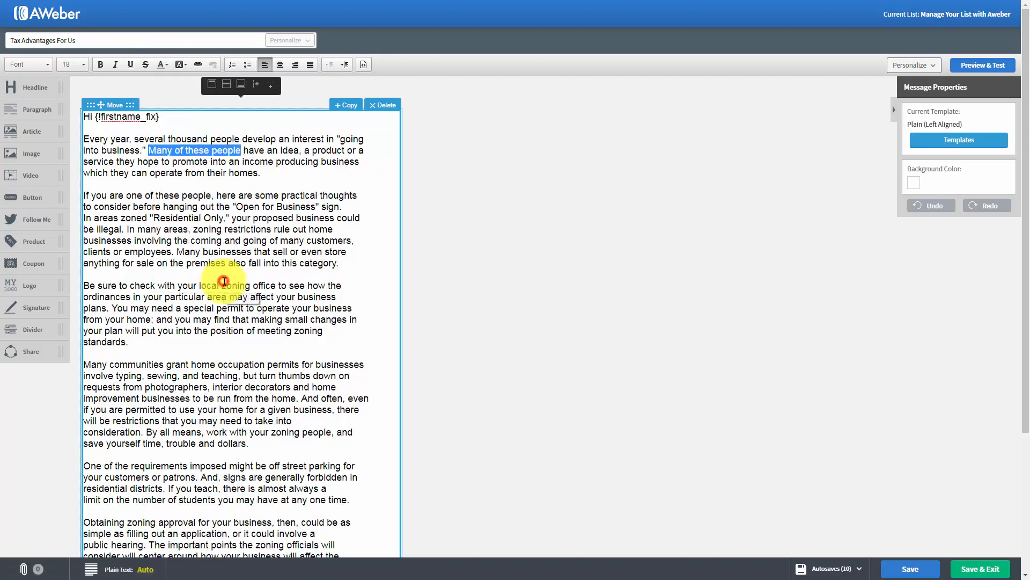
click(243, 216)
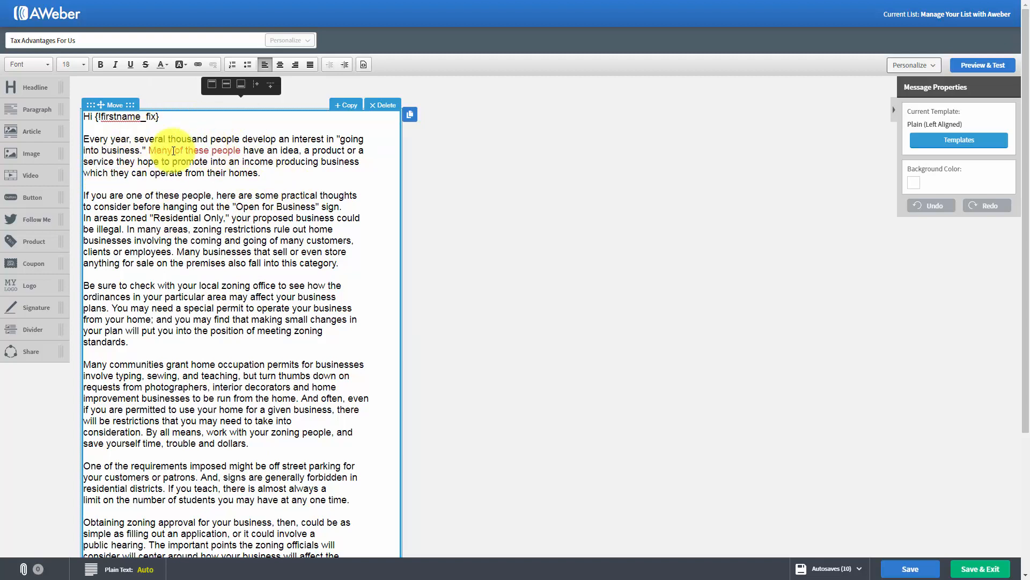
Step: Set the text colour of "Many of these people" to black
drag(149, 150, 240, 151)
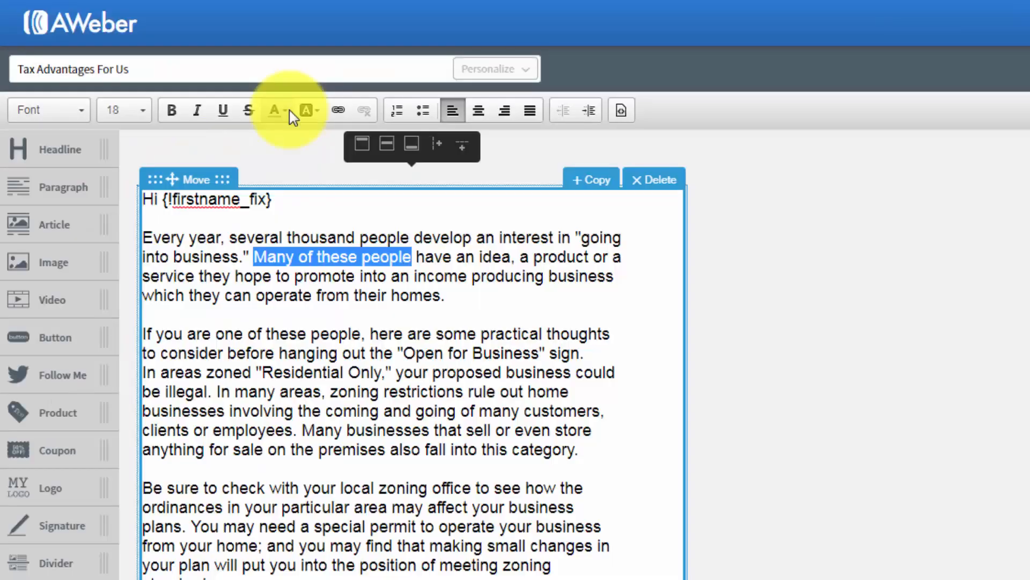
click(165, 65)
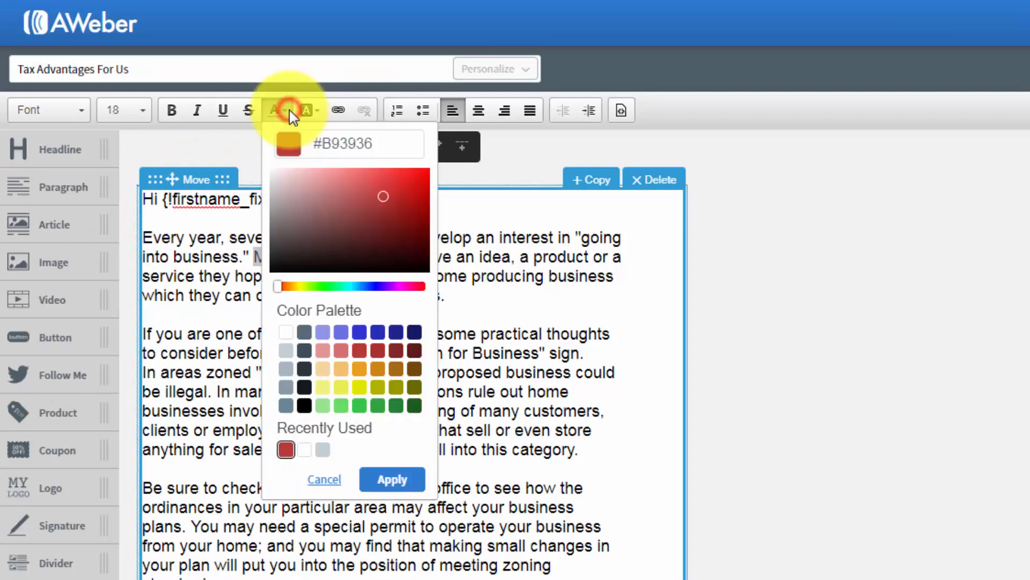
click(305, 406)
click(393, 479)
click(383, 374)
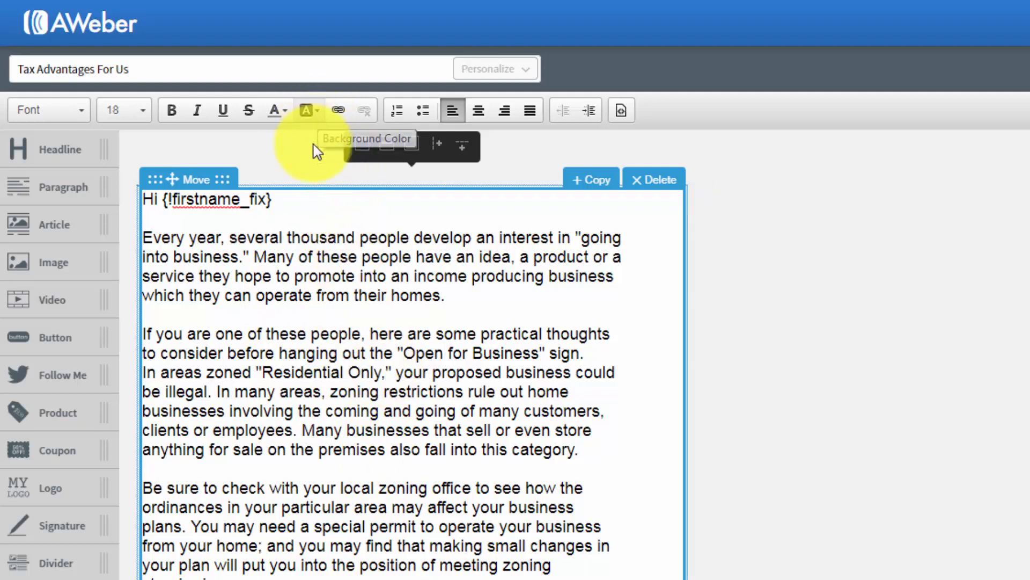
Step: Give "thousand people develop" in the first paragraph a yellow background colour, #F0F17F
drag(289, 237, 471, 234)
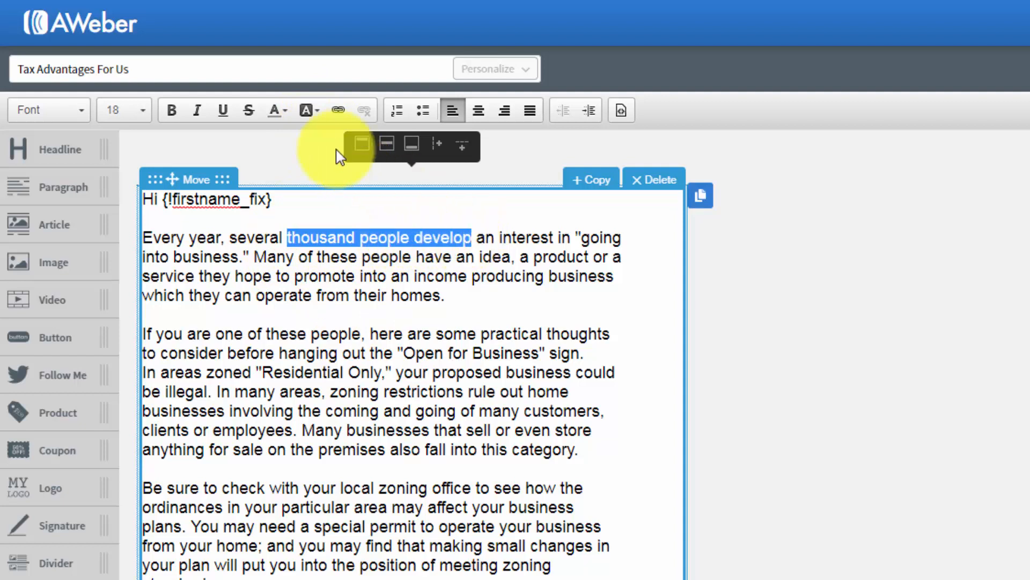
click(319, 111)
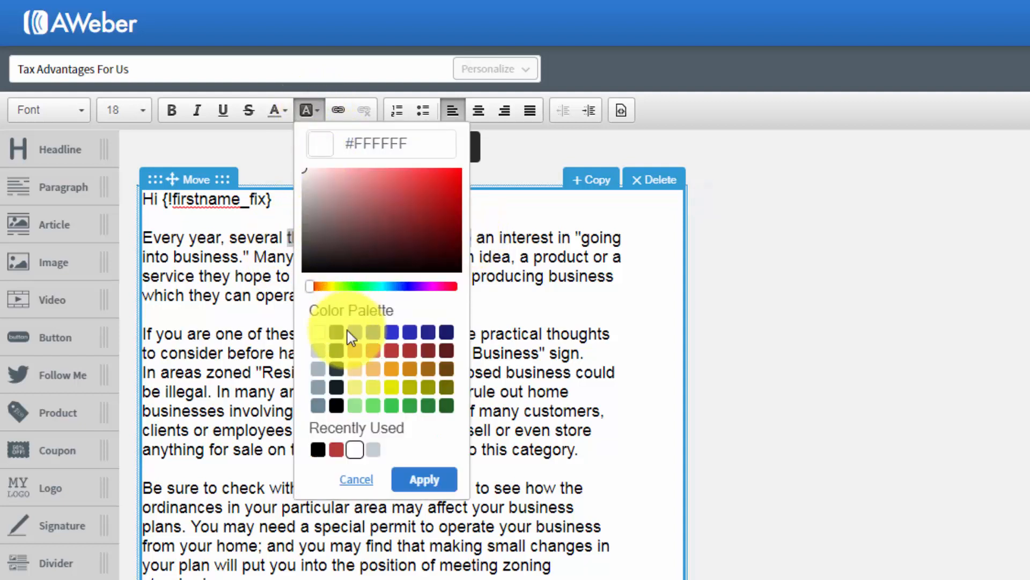
click(353, 386)
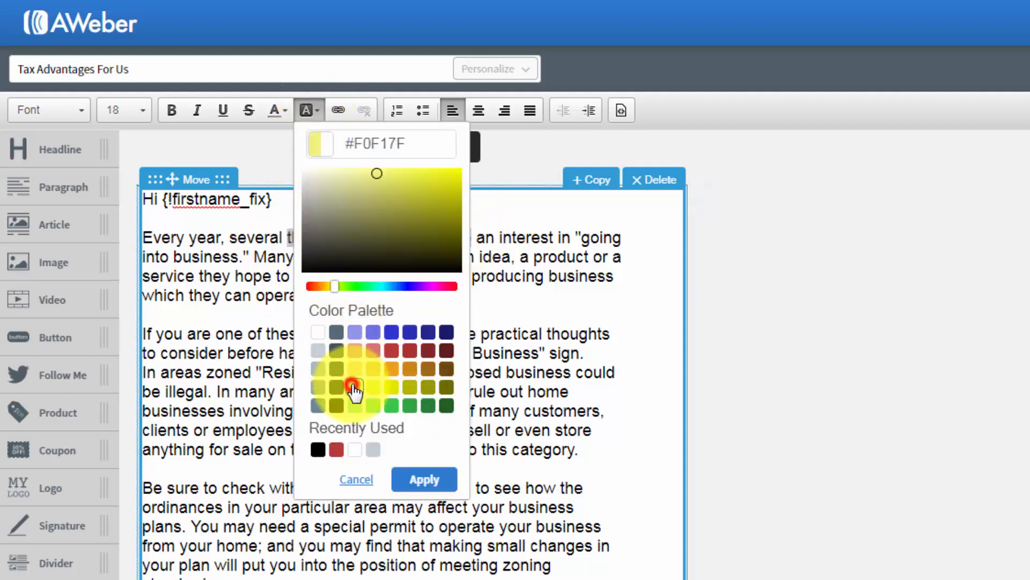
click(422, 479)
click(444, 373)
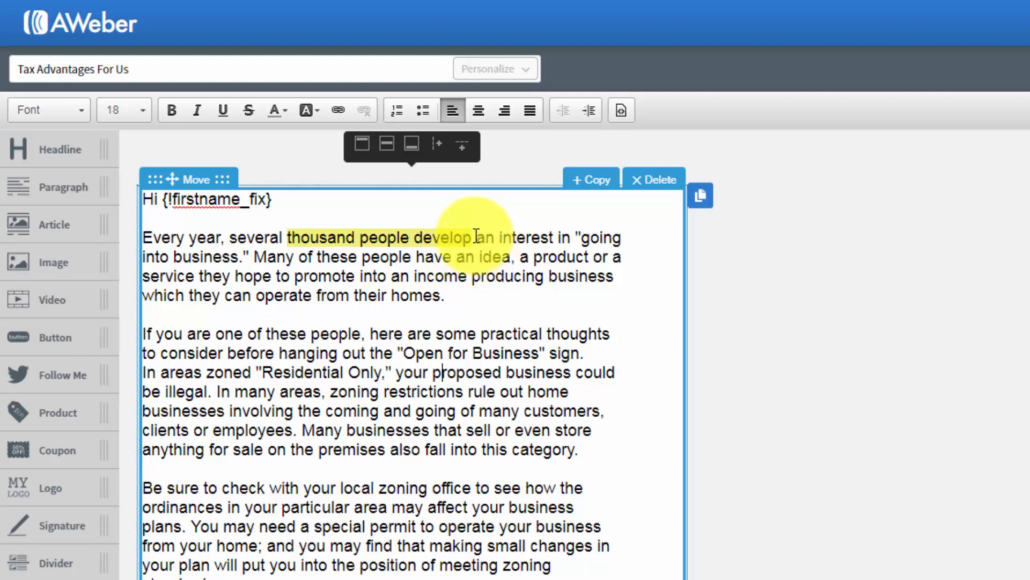
Step: Set the background colour of "thousand people develop" to white, #FFFFFF
drag(475, 237, 287, 236)
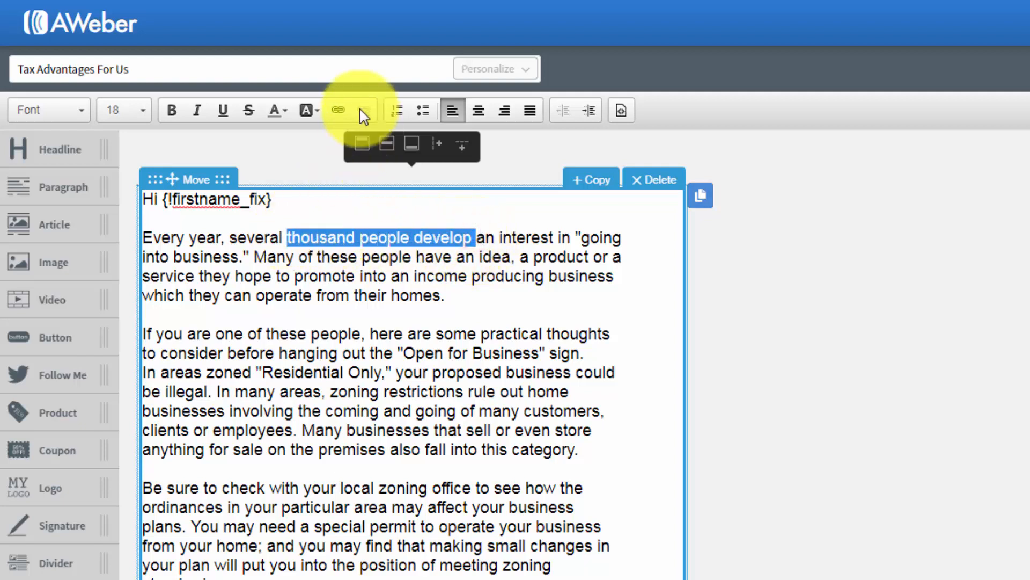
click(317, 110)
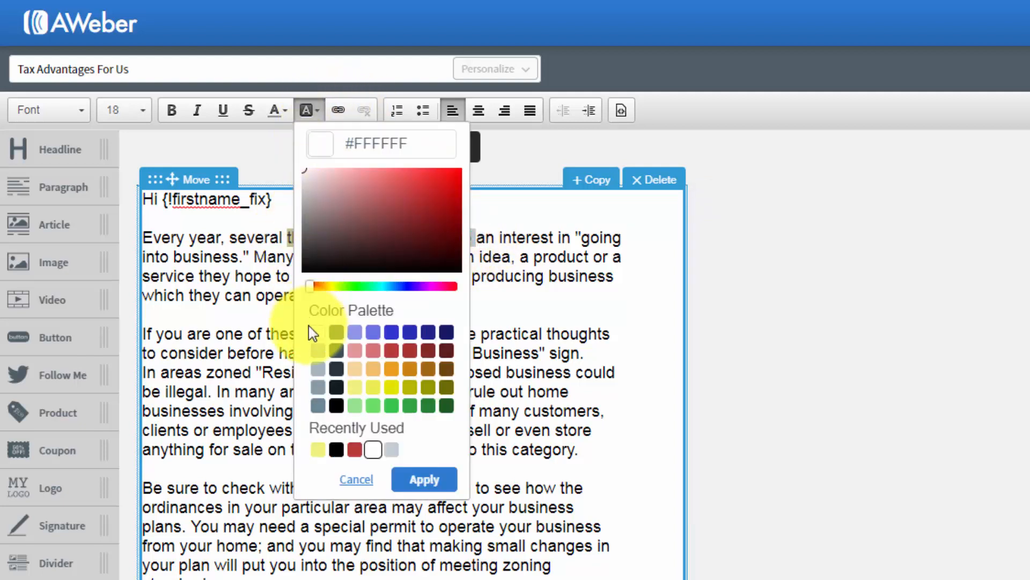
click(423, 482)
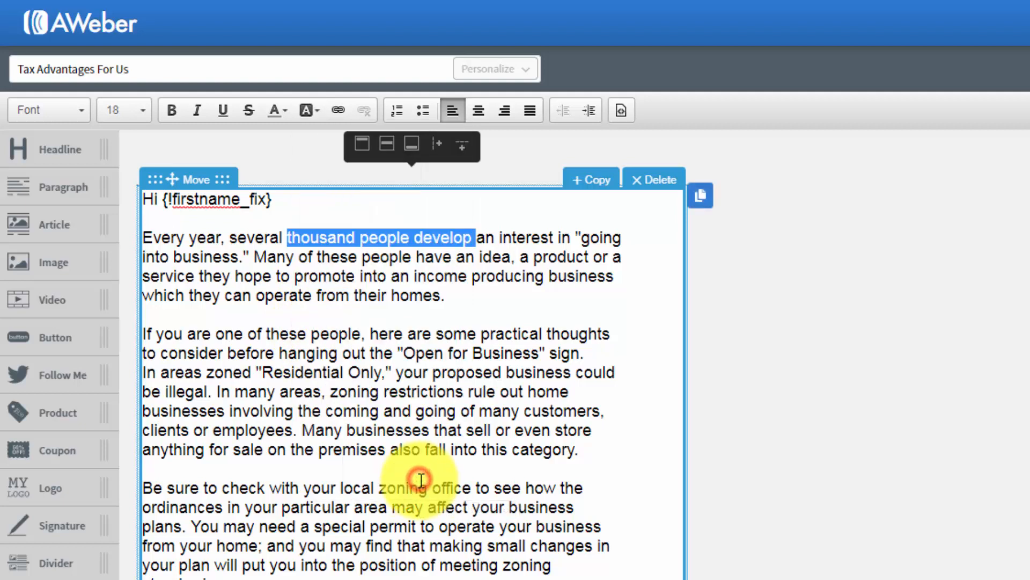
click(432, 397)
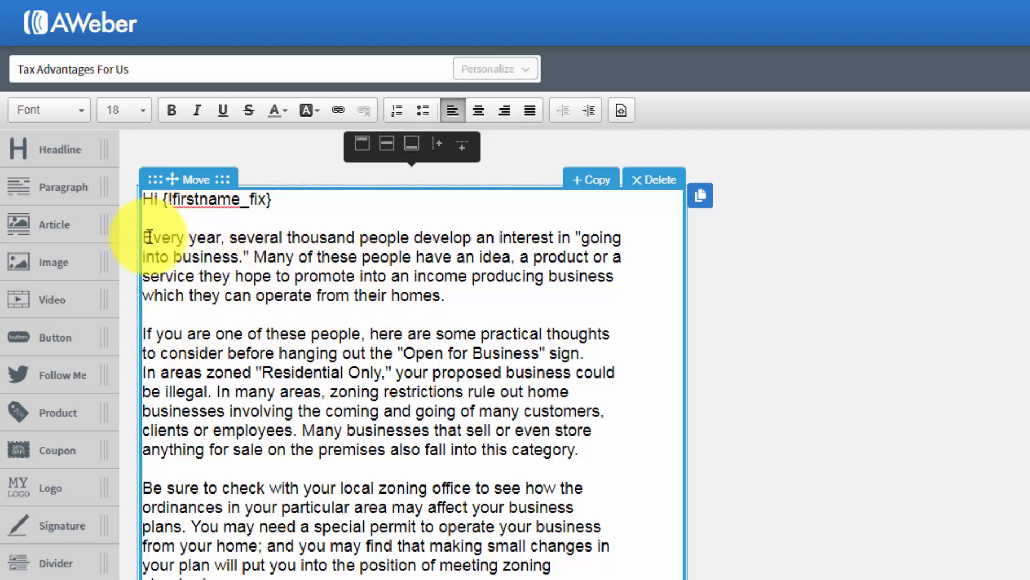
Step: Try numbered list formatting on the first body paragraph and remove the list again
drag(148, 238, 443, 301)
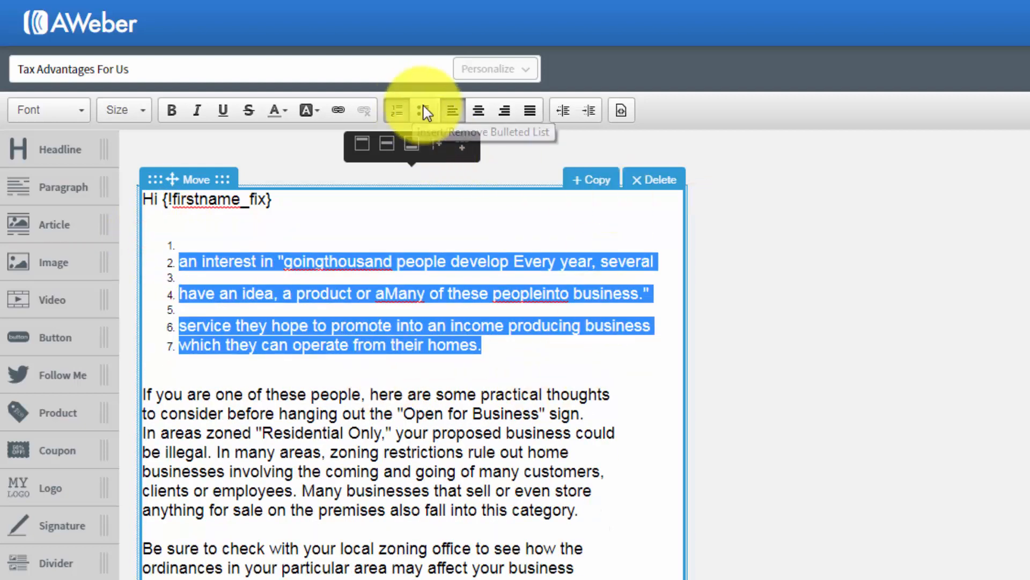
click(397, 111)
click(373, 334)
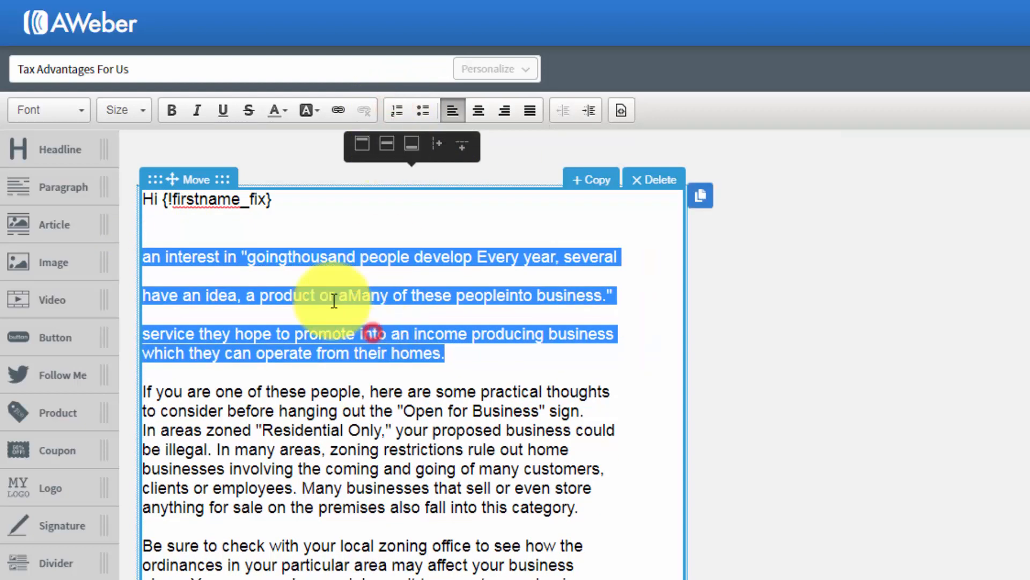
Step: Delete the scrambled first body paragraph and its leftover empty lines below the greeting
drag(472, 355, 140, 230)
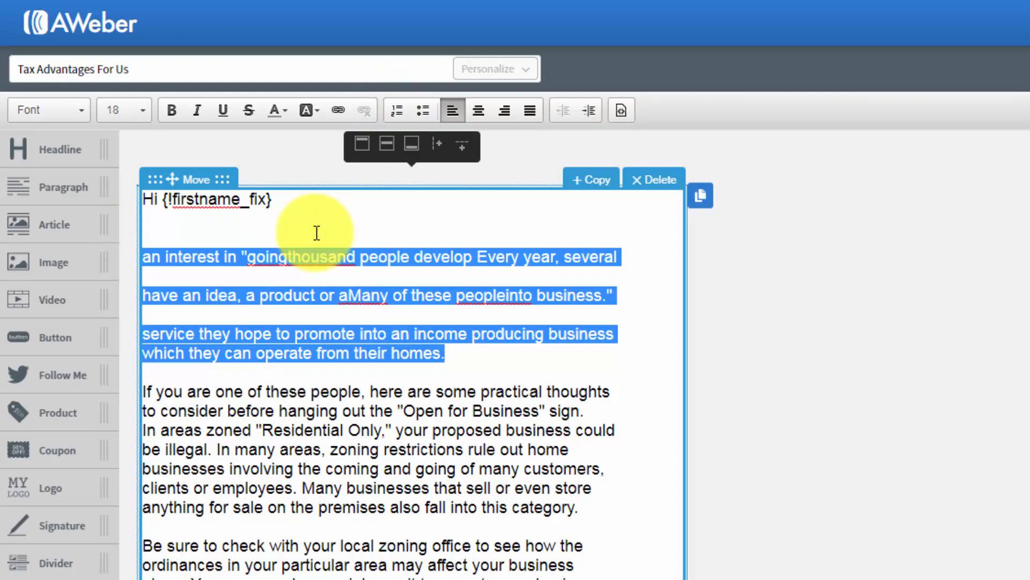
key(BackSpace)
key(BackSpace)
key(BackSpace)
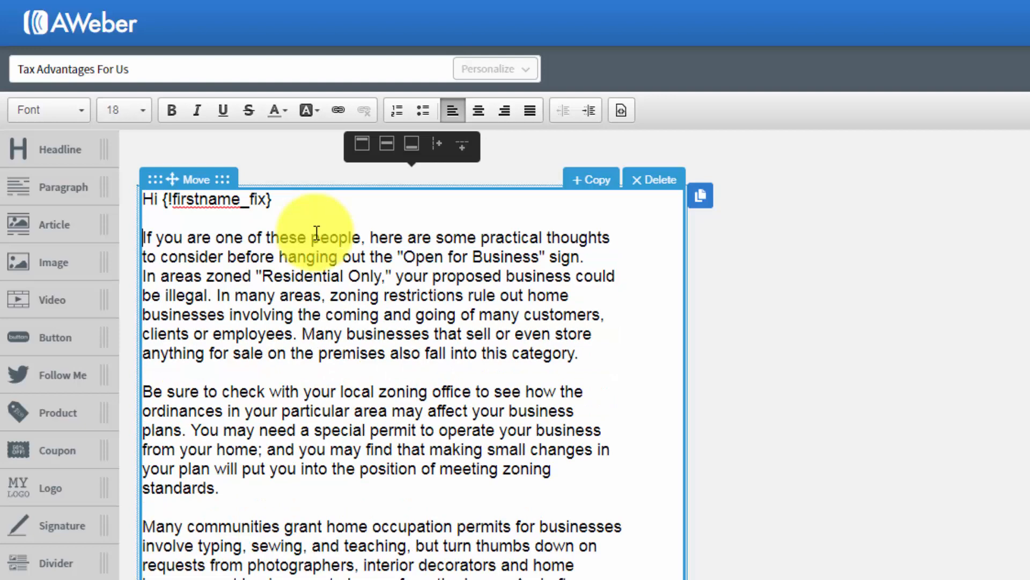
click(351, 291)
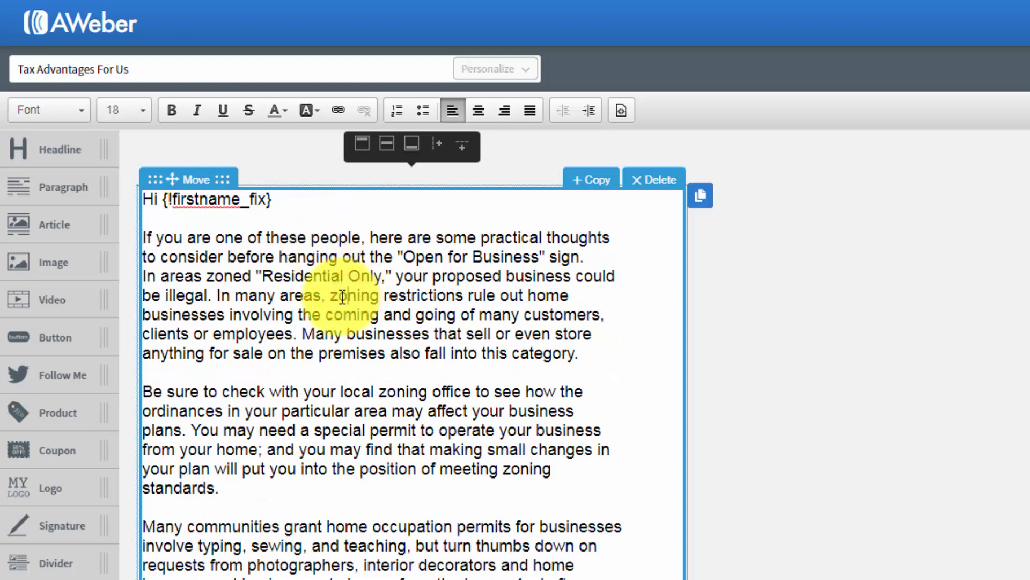
click(322, 296)
text(,)
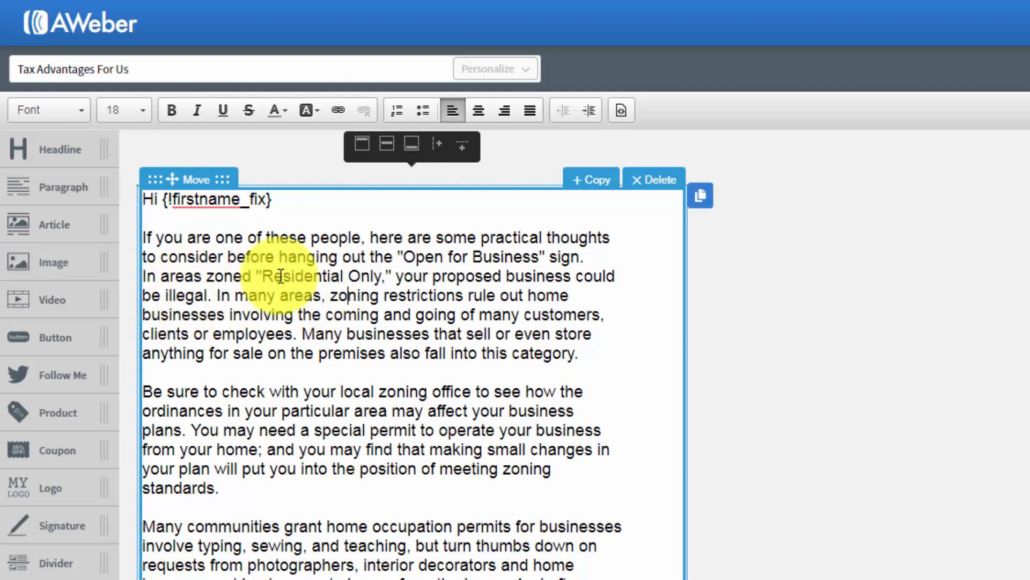
Step: Insert an empty line directly after the greeting "Hi {!firstname_fix}"
click(369, 327)
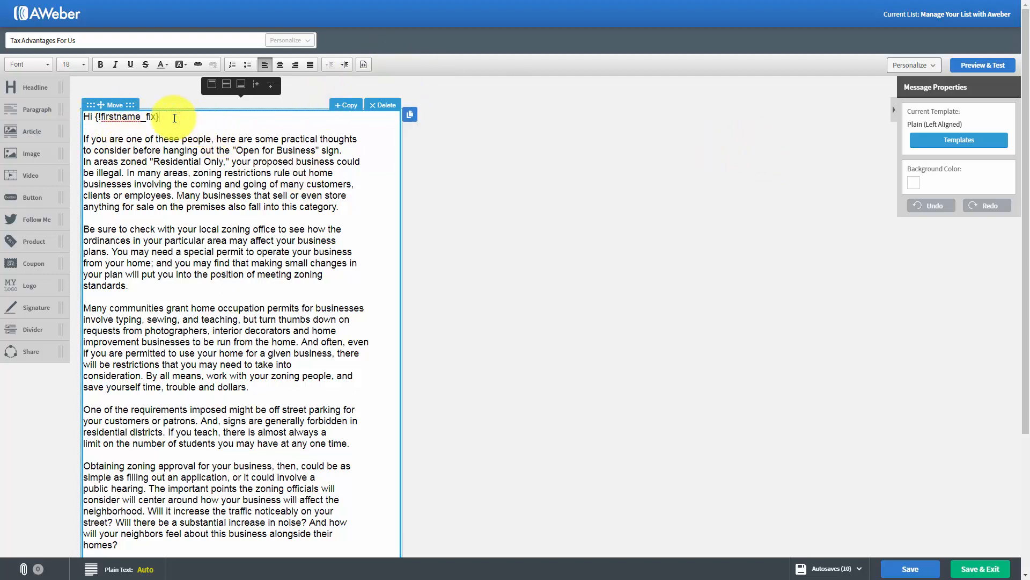
key(Return)
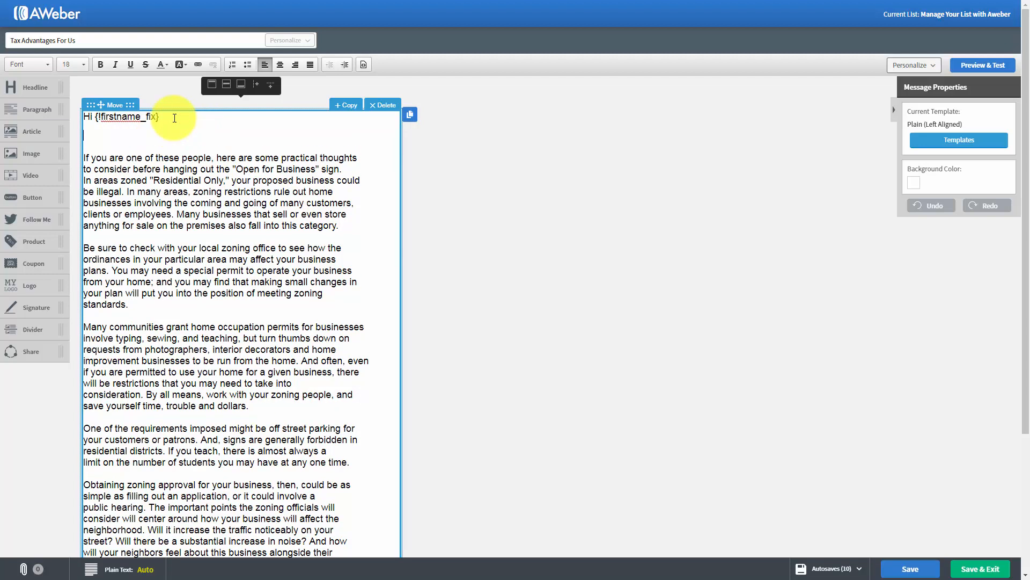
Step: Add a Headline block reading "Tax Advantages" above the greeting, and delete that block again
drag(19, 86, 21, 88)
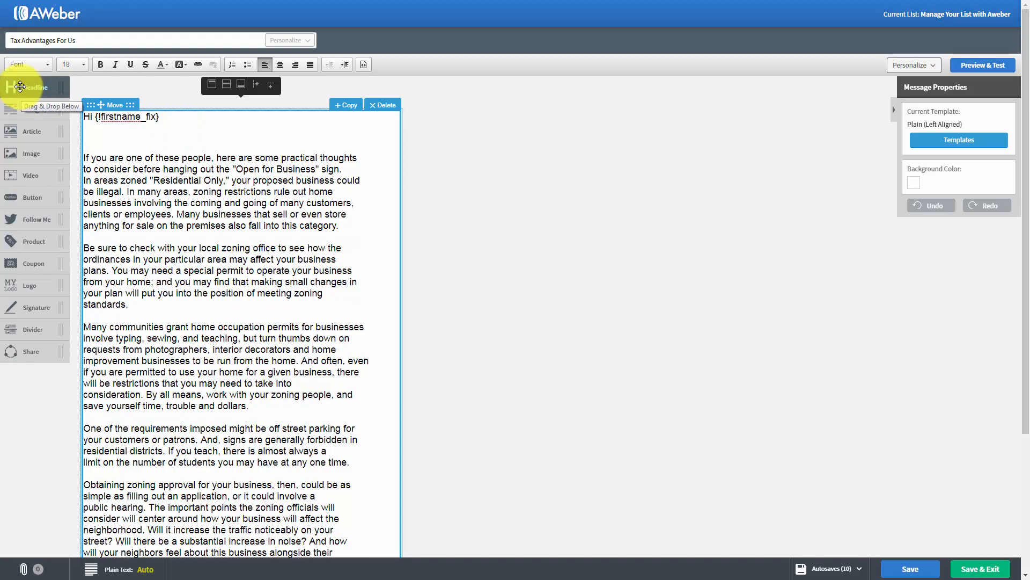
drag(19, 86, 115, 155)
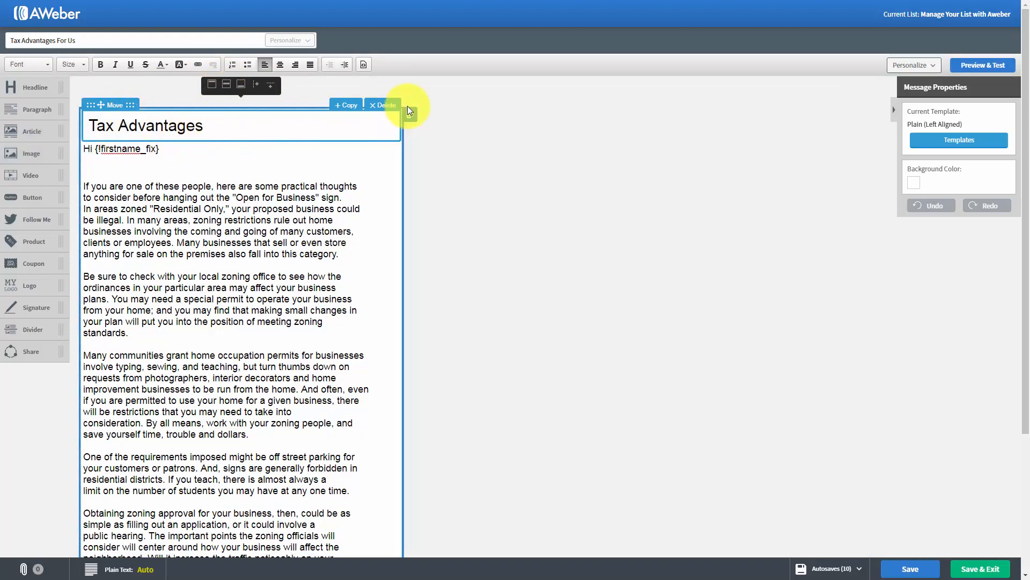
click(385, 106)
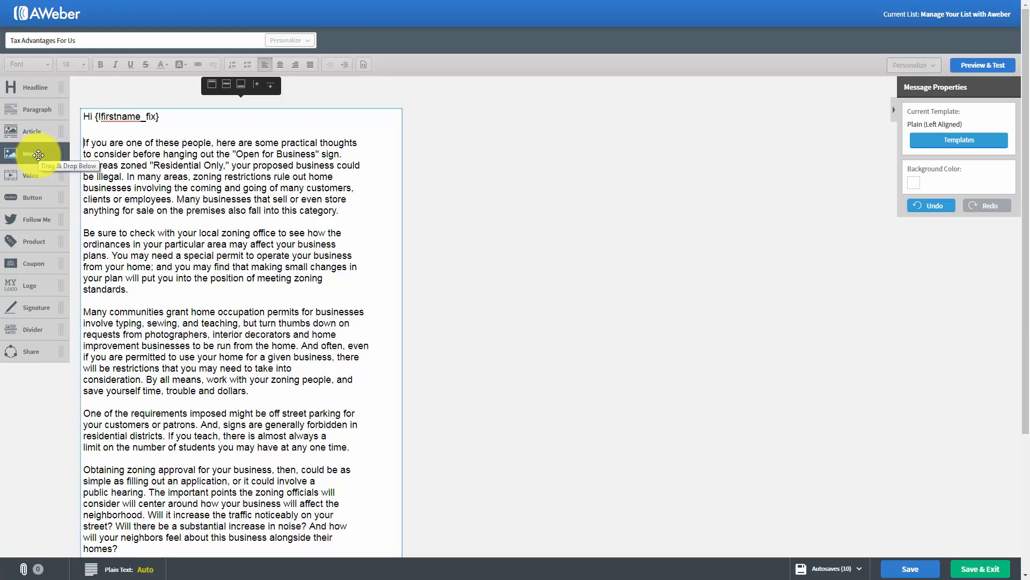
Step: Add an empty Image block above the greeting and delete it again
drag(37, 155, 149, 143)
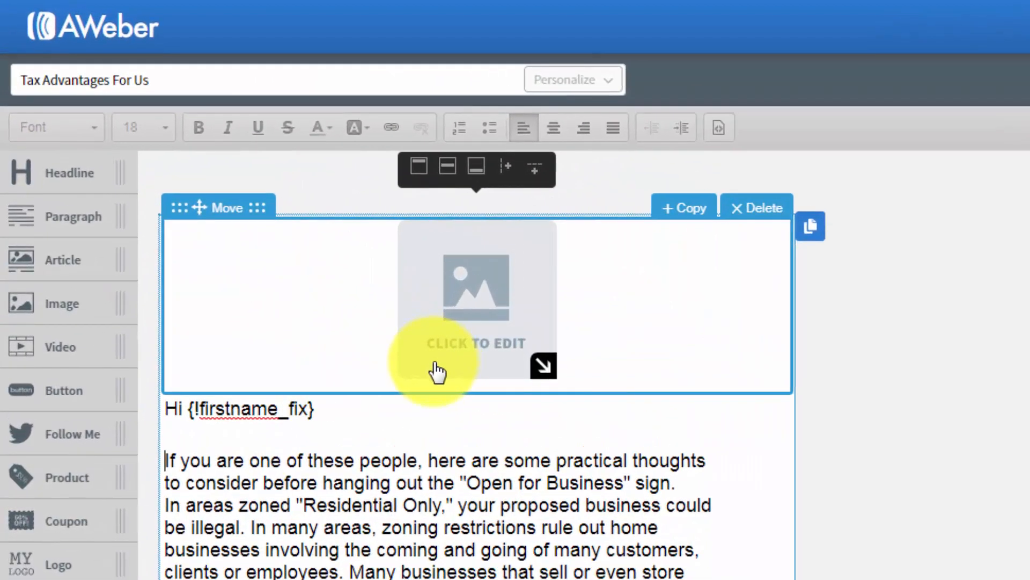
click(747, 210)
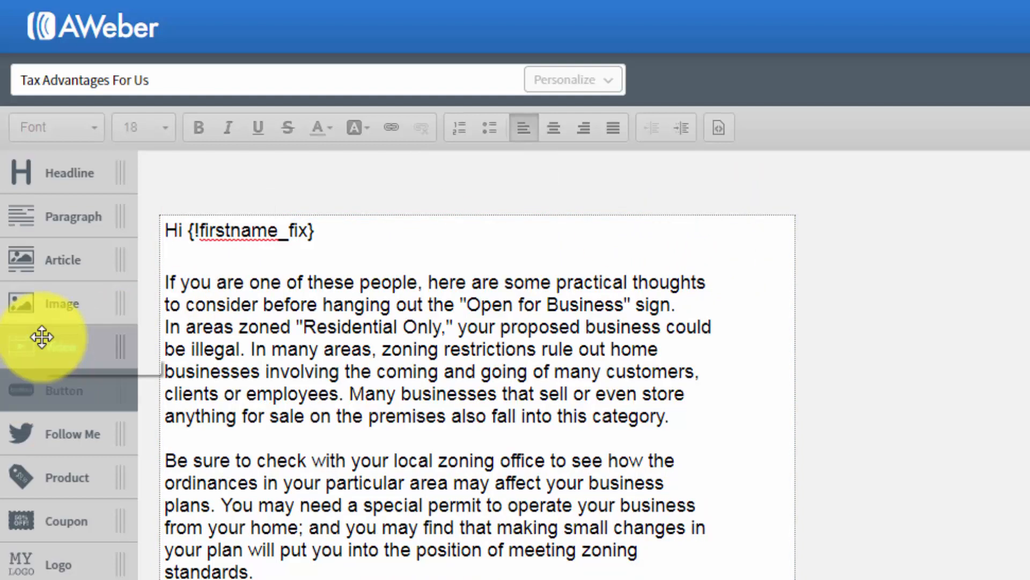
Step: Add a Video block above the greeting using the copied YouTube URL of the "Adobe Captivate 9" video, and delete that block again
drag(56, 353, 268, 287)
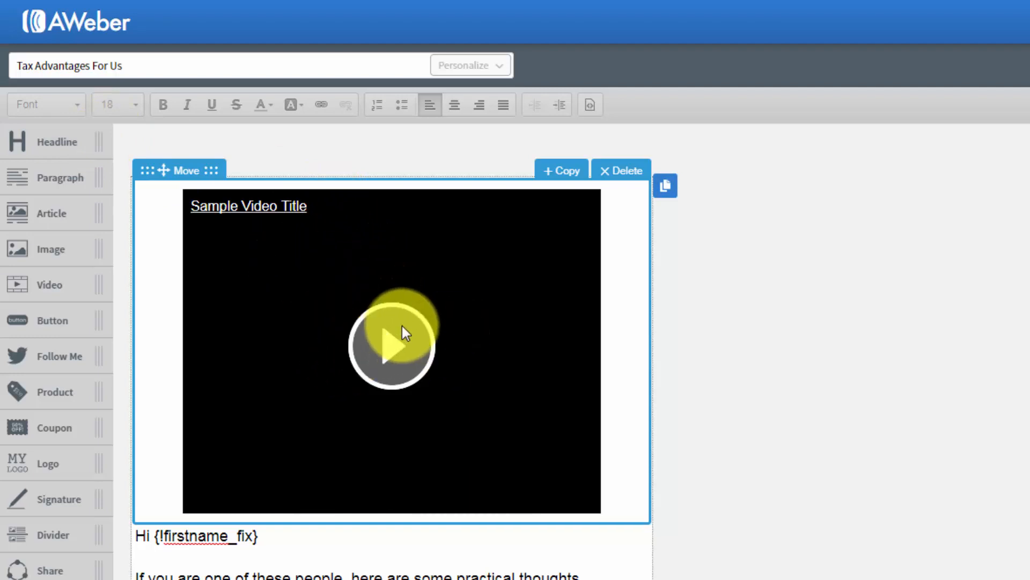
click(559, 278)
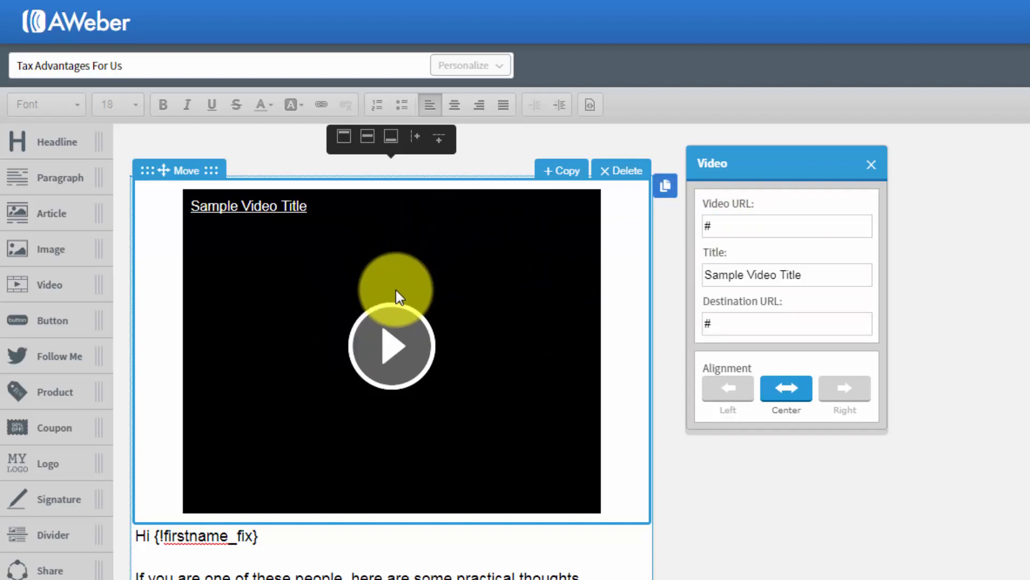
click(840, 226)
key(ctrl+v)
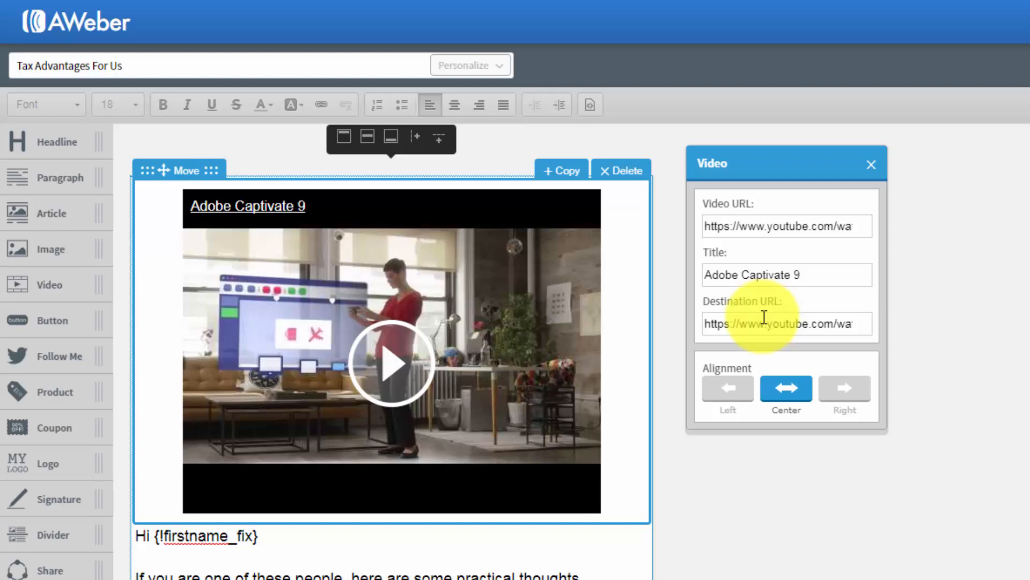
click(613, 170)
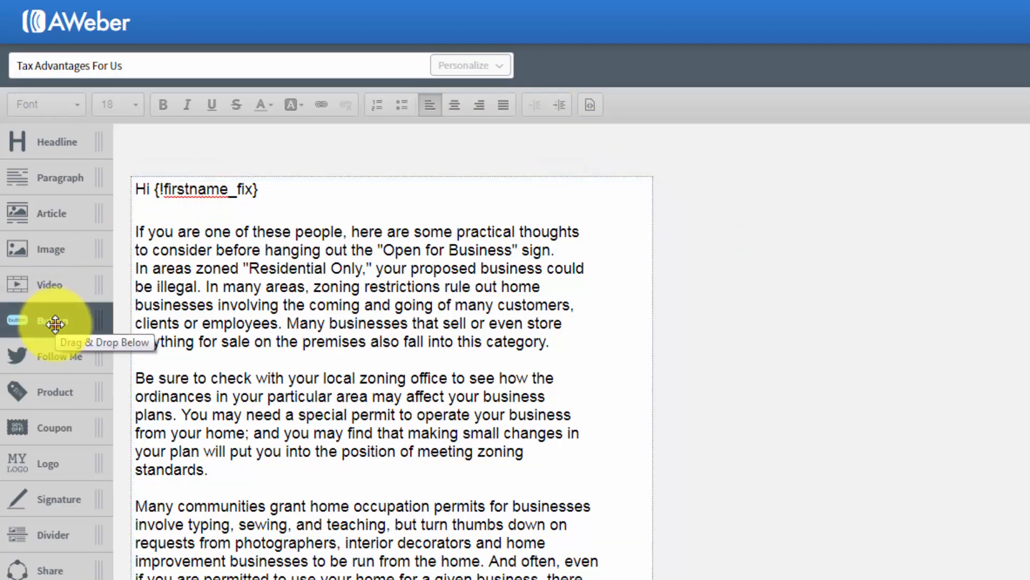
Step: Add a Button block above the greeting to view its label, link, color and alignment settings, and delete it again
drag(55, 323, 274, 238)
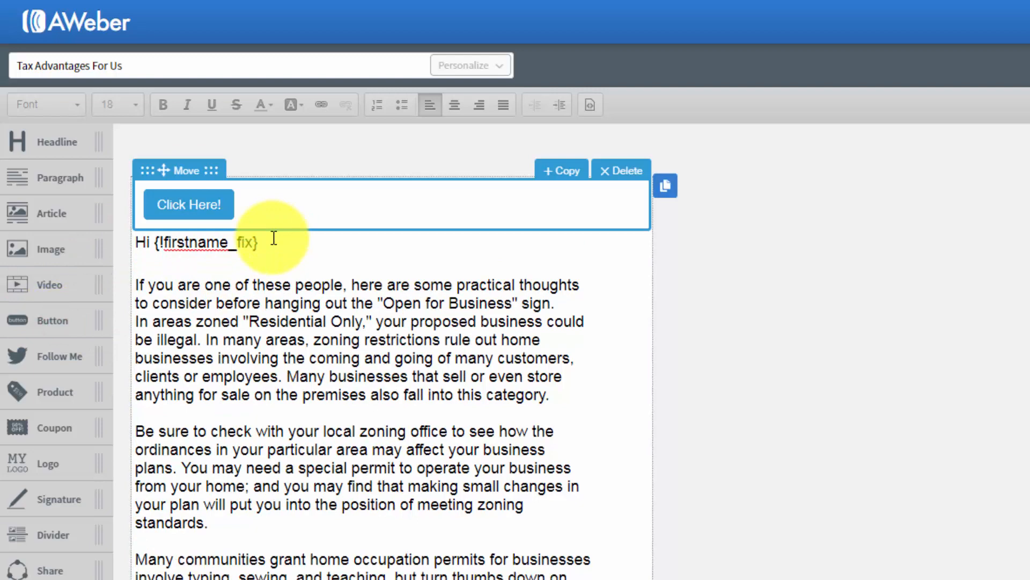
click(203, 204)
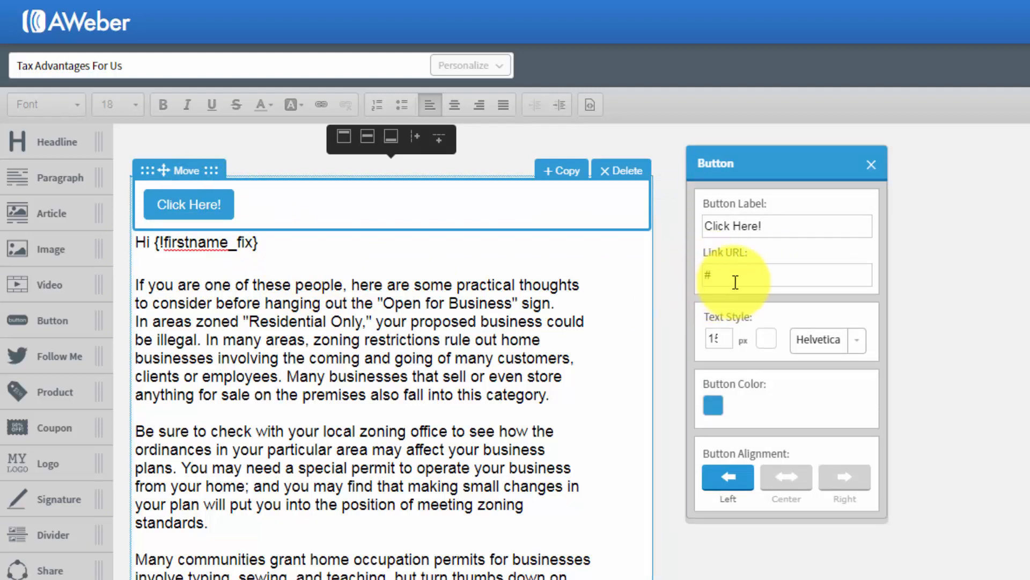
click(873, 171)
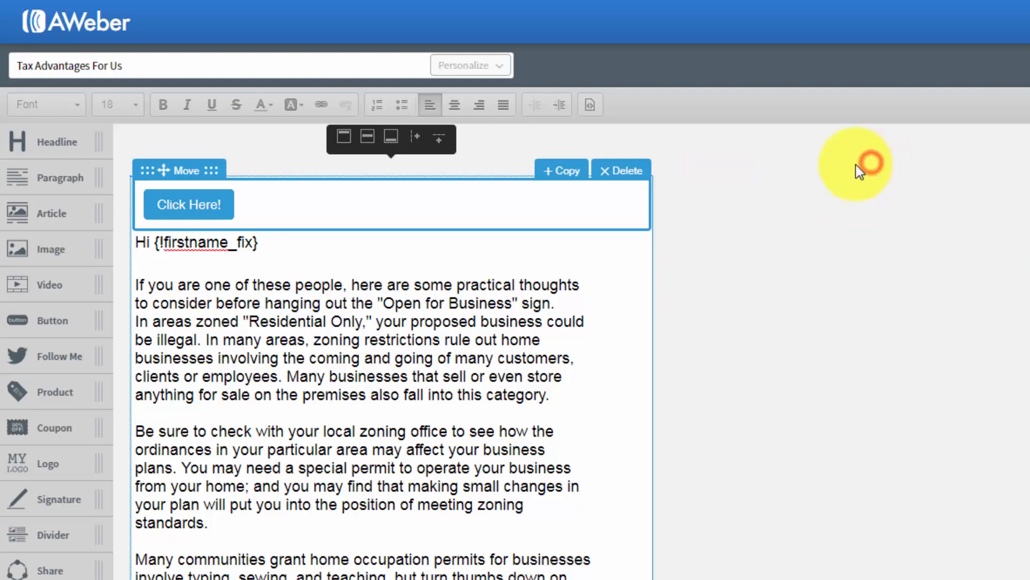
click(625, 172)
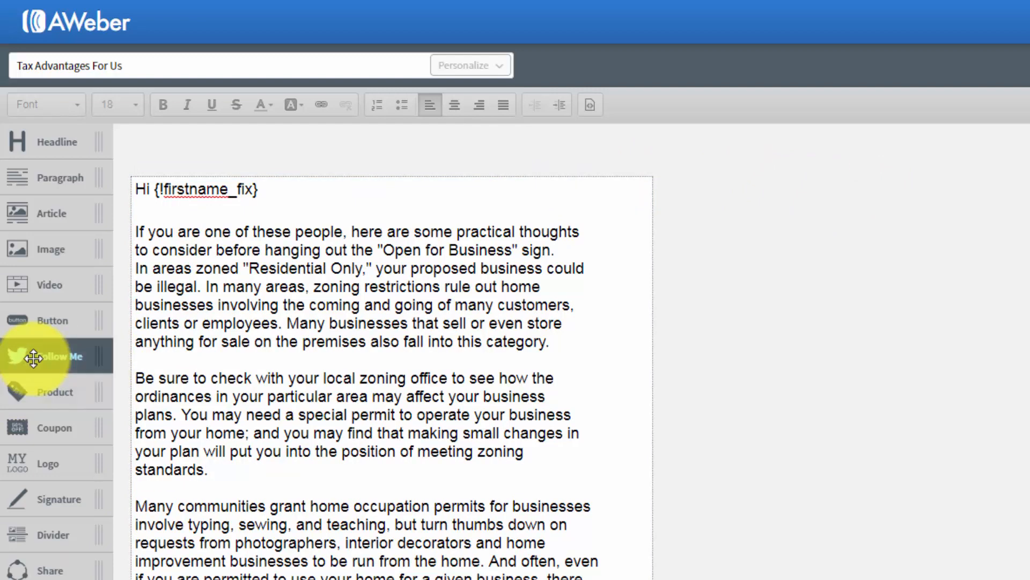
Step: Add a Follow Me block above the greeting and delete it again
drag(34, 358, 169, 226)
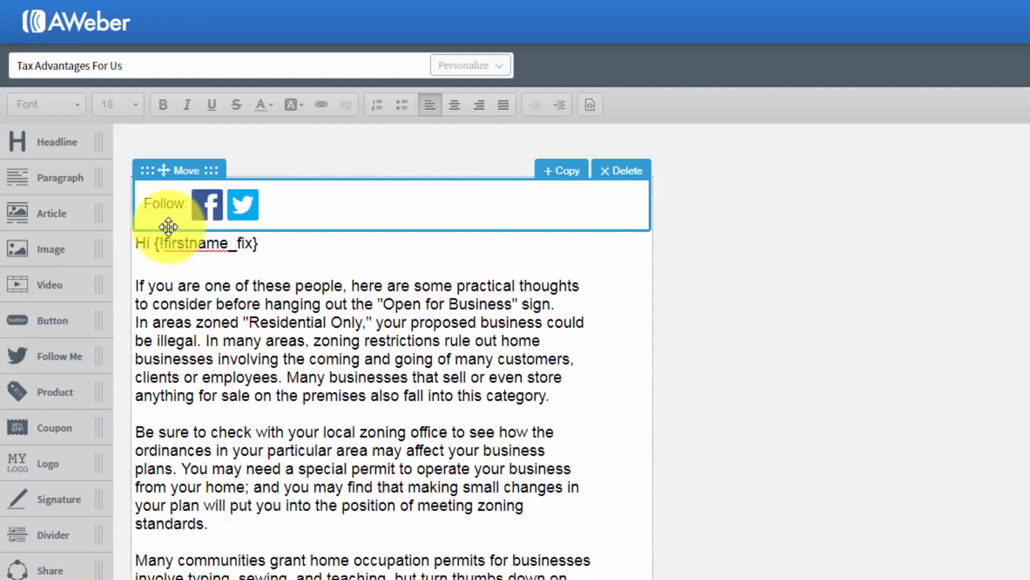
click(210, 204)
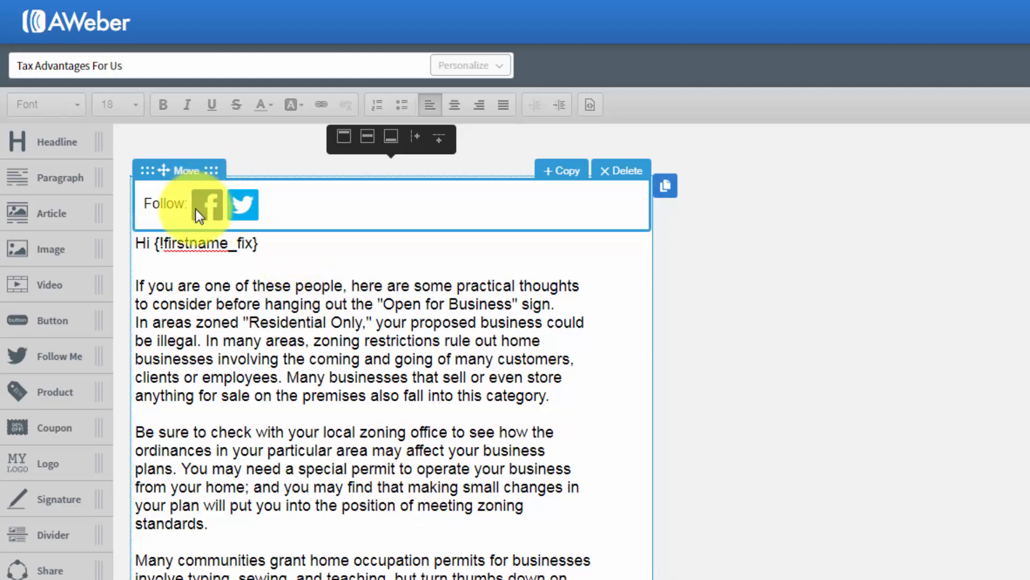
click(616, 184)
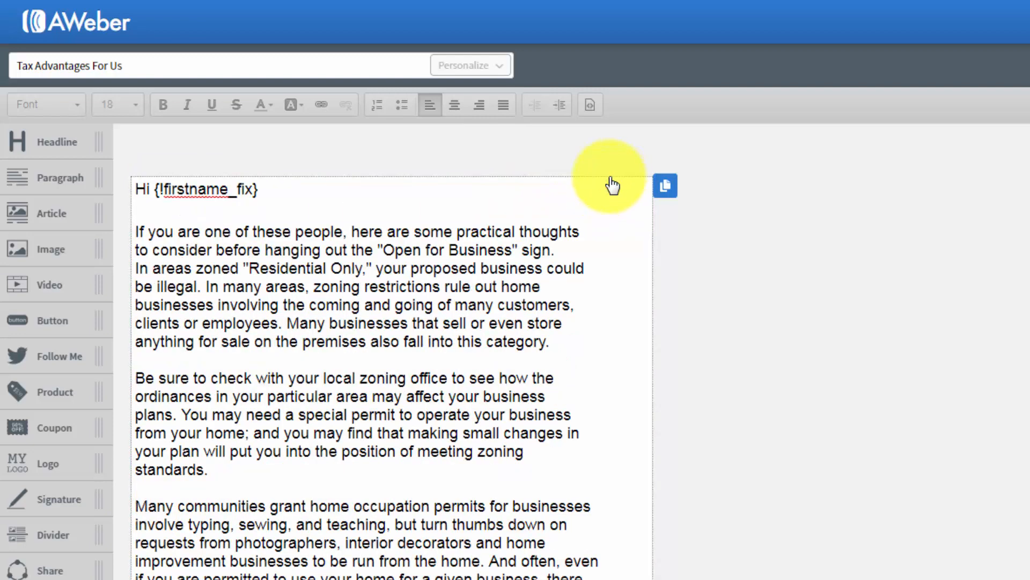
Step: Add a Product block above the greeting and view the settings of its placeholder image
drag(47, 402, 243, 240)
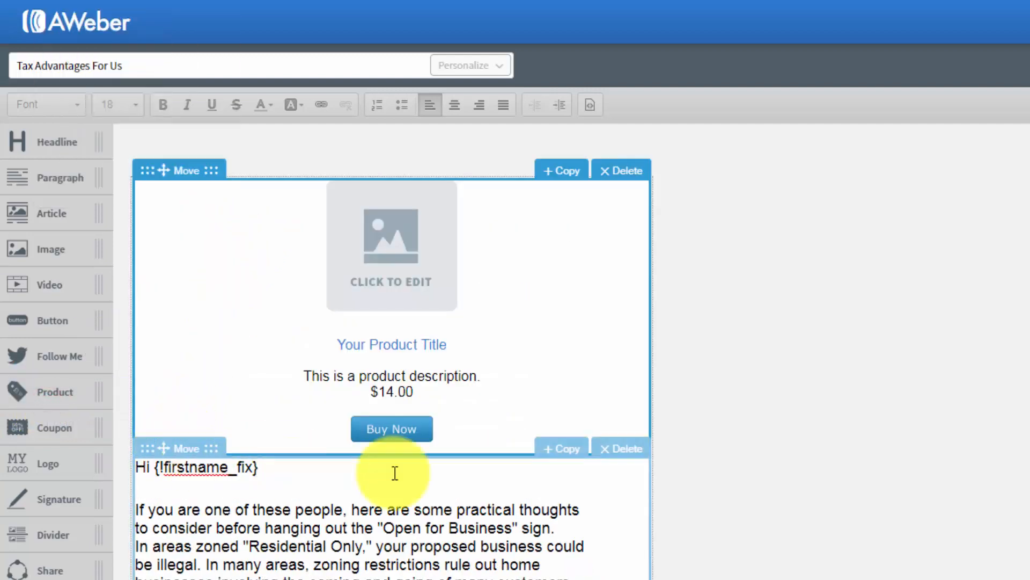
click(390, 275)
click(387, 273)
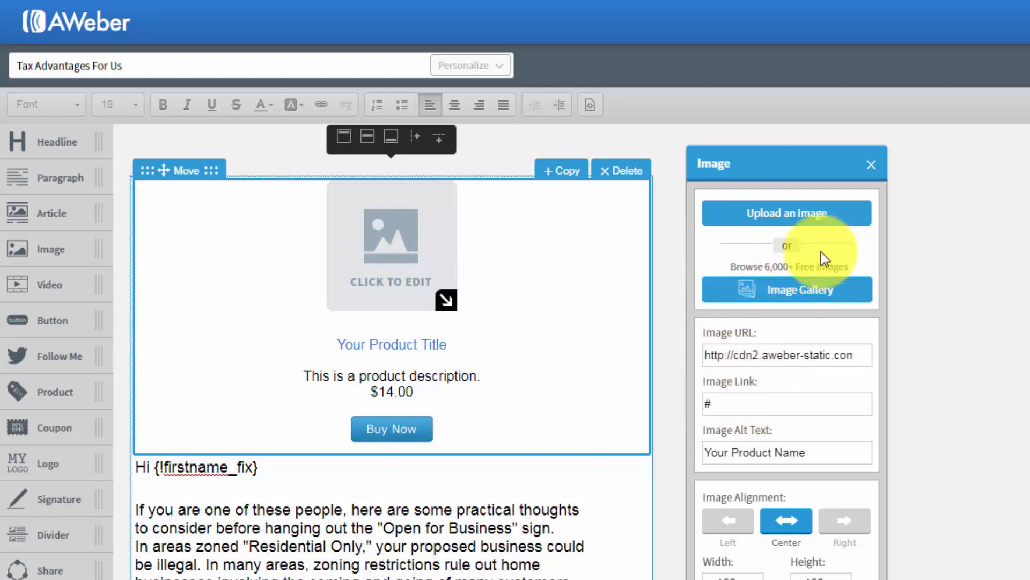
click(868, 163)
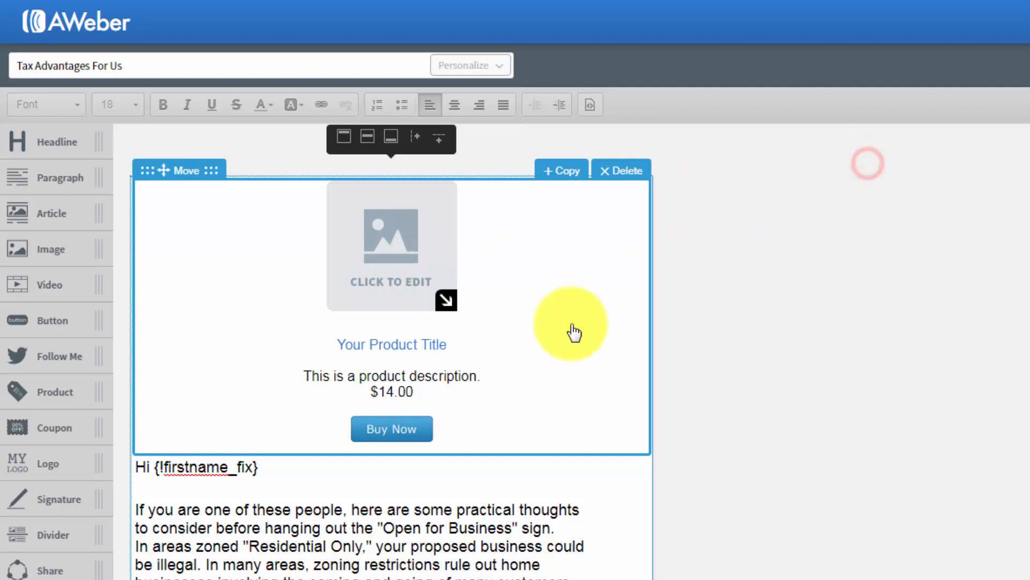
Step: View the Product block's title text and Buy Now settings, and delete the block
click(431, 346)
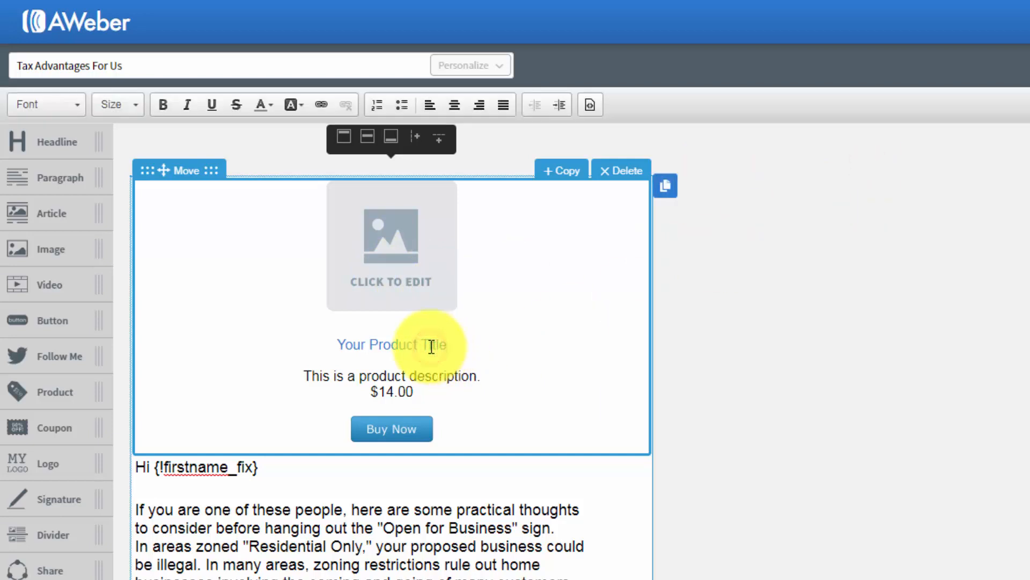
click(401, 427)
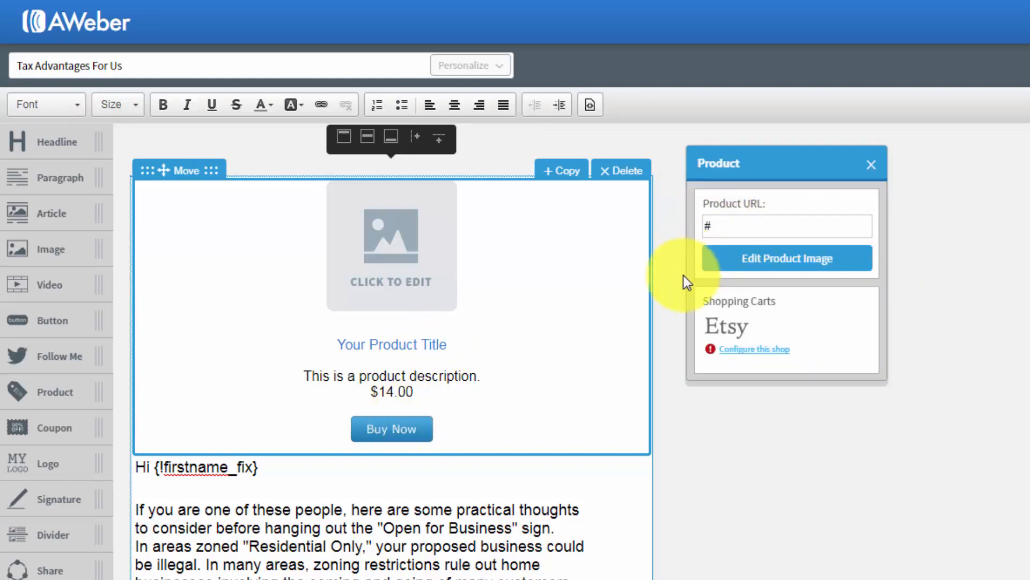
click(868, 166)
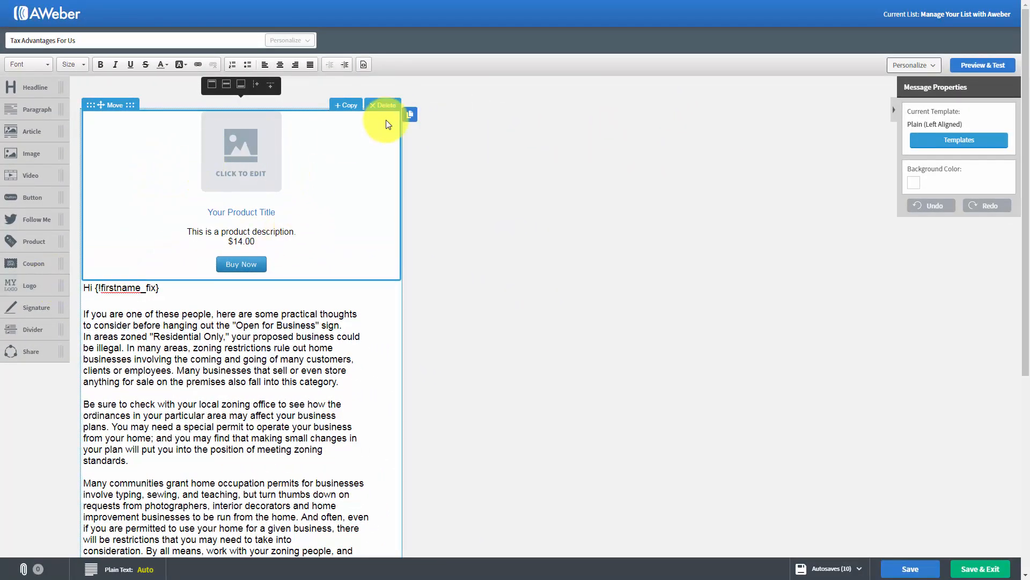
click(383, 105)
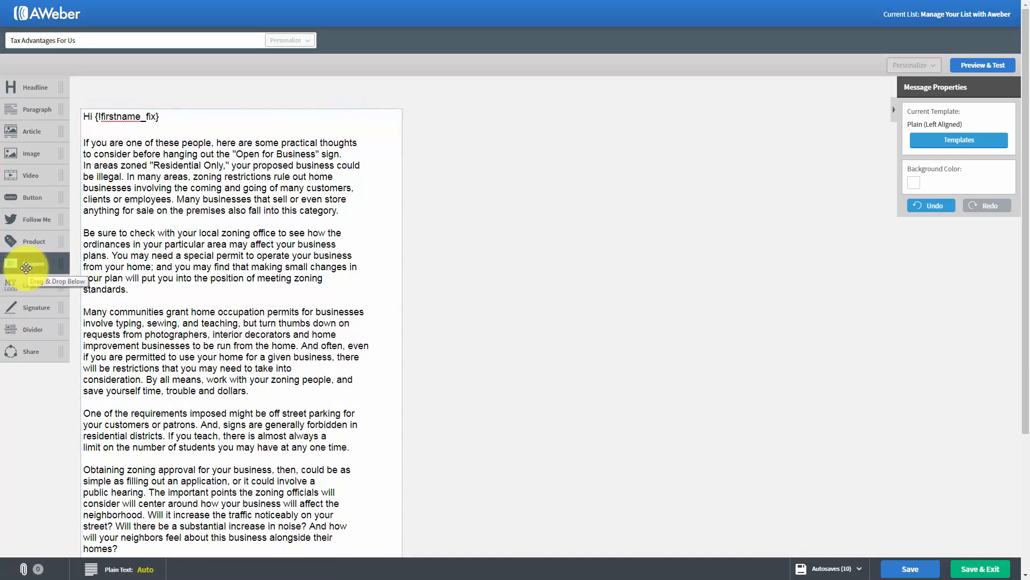
Step: Add a Coupon block above the greeting to view its border settings, and delete it again
drag(26, 268, 207, 107)
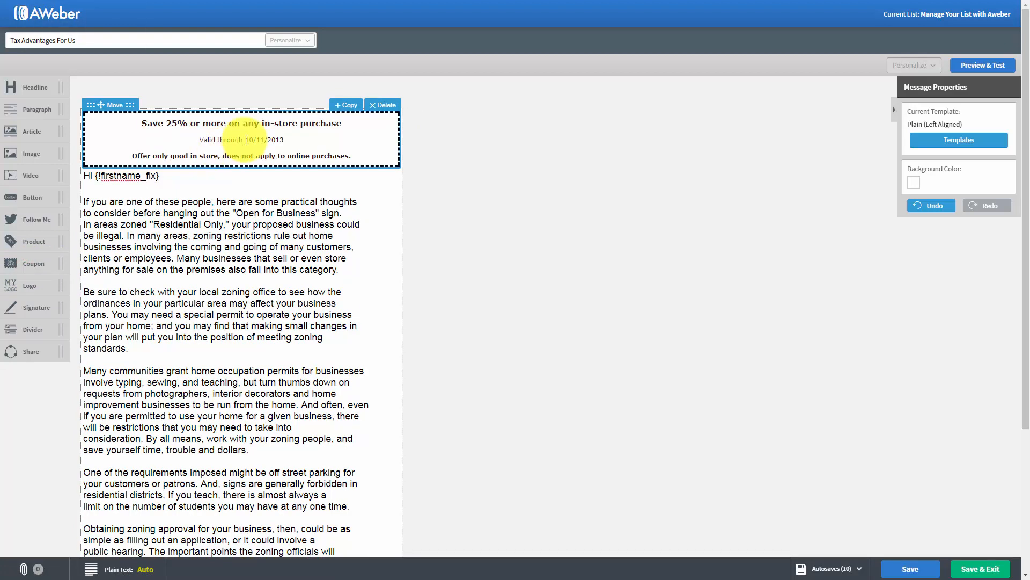
click(245, 140)
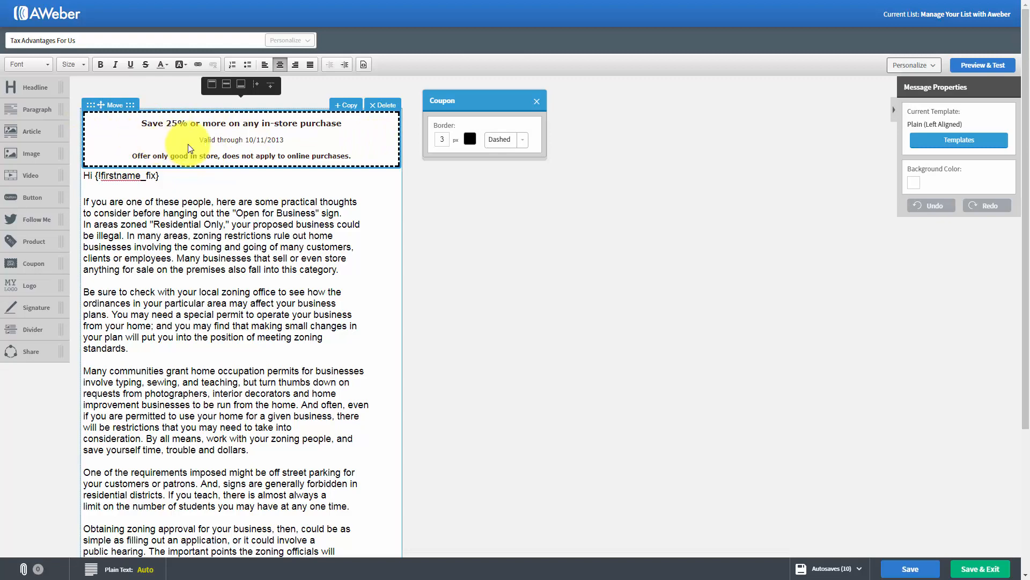
click(537, 101)
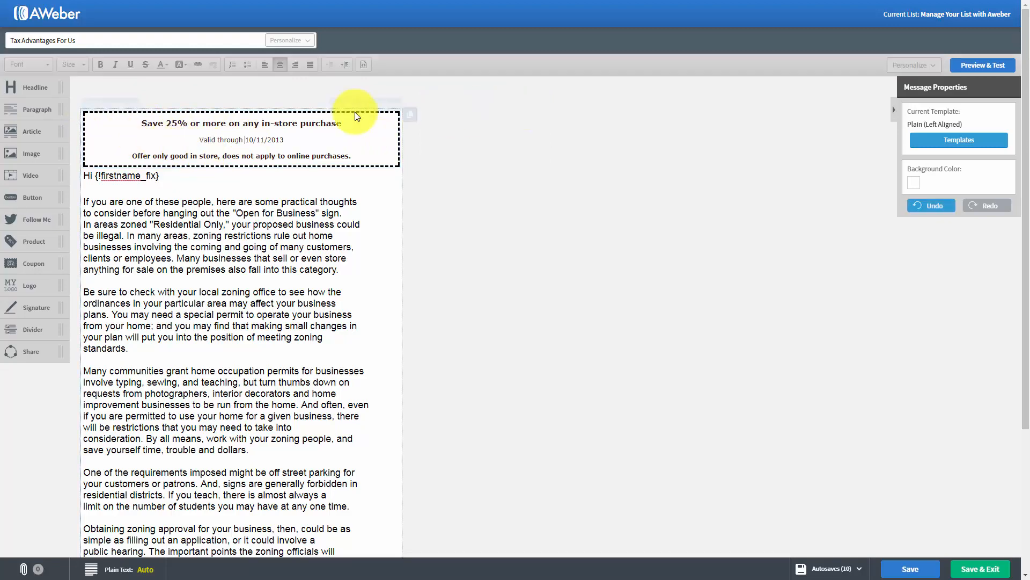
click(376, 107)
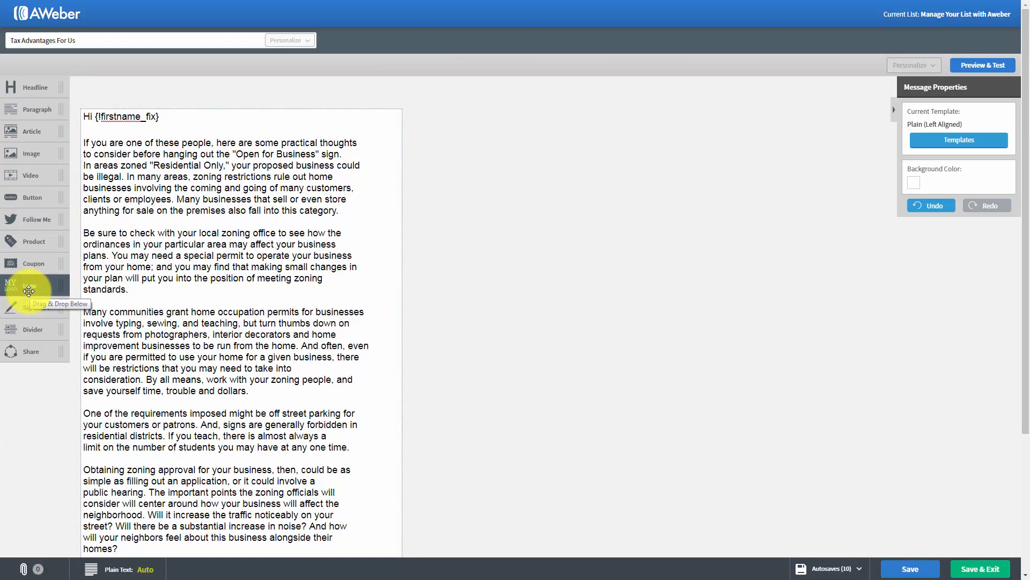
Step: Add a Logo block above the greeting and shrink its image to about 258 by 181 px
drag(33, 284, 131, 168)
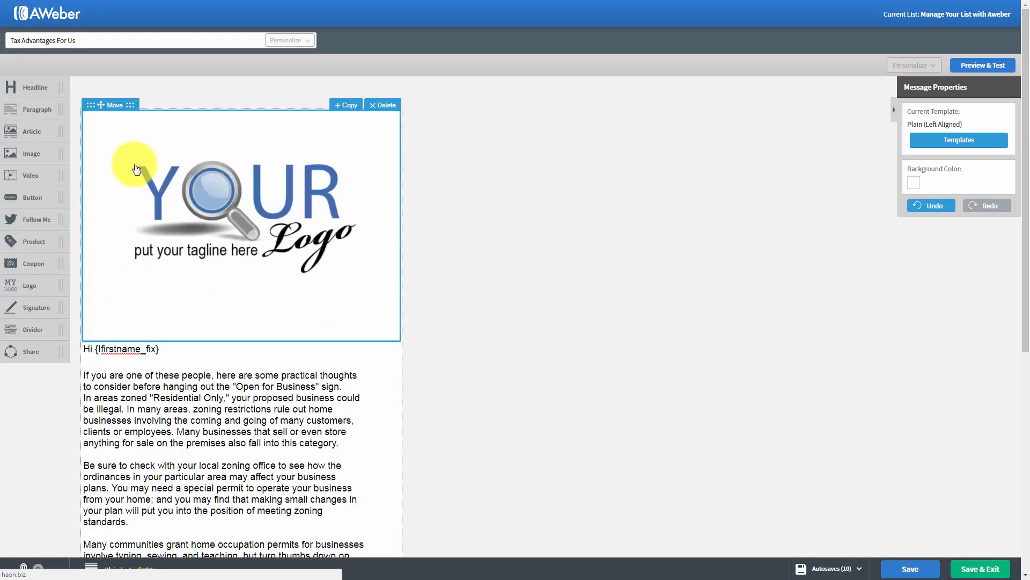
click(235, 218)
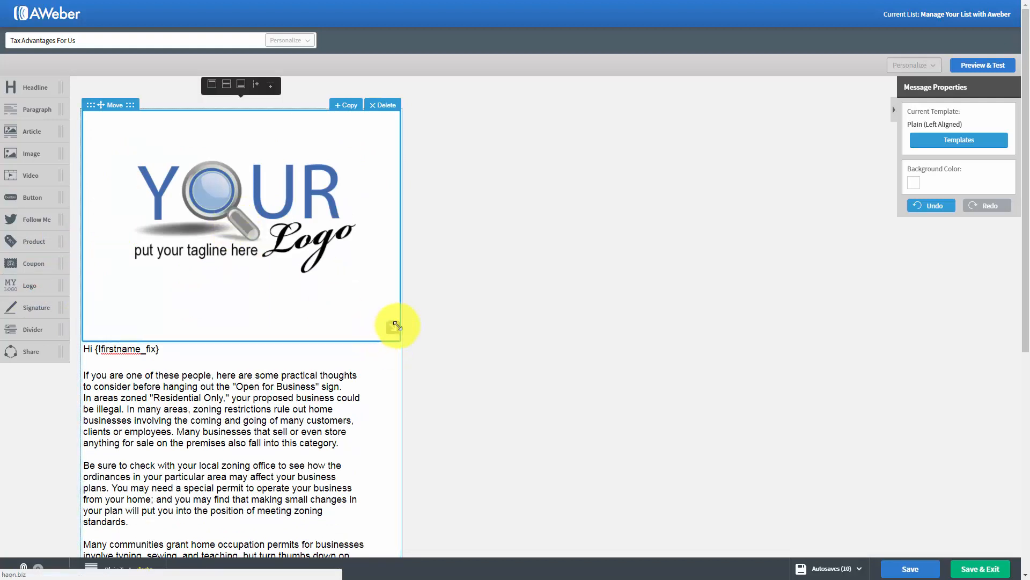
drag(393, 327, 255, 201)
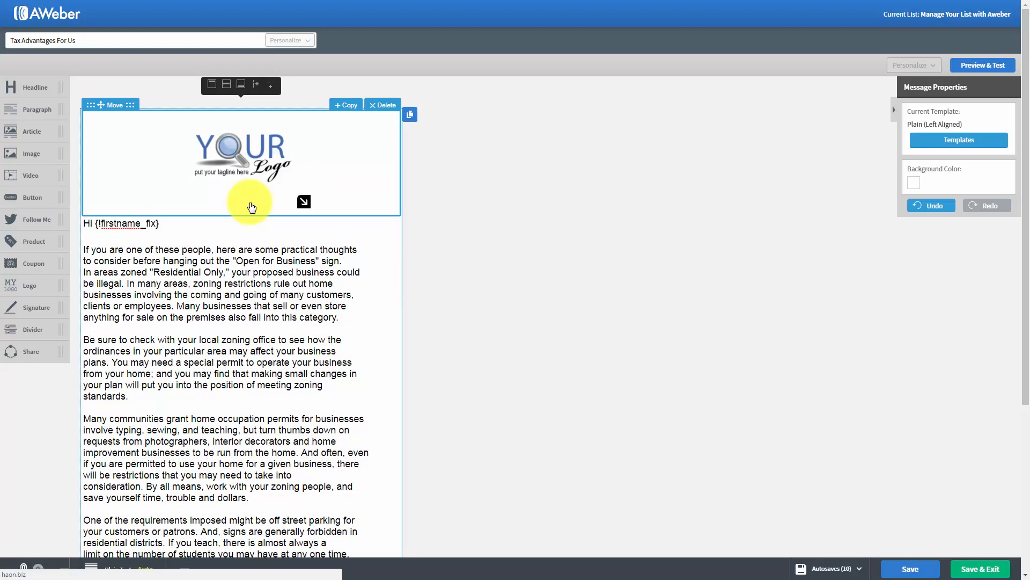
Step: View the logo's image settings and delete the Logo block
click(258, 182)
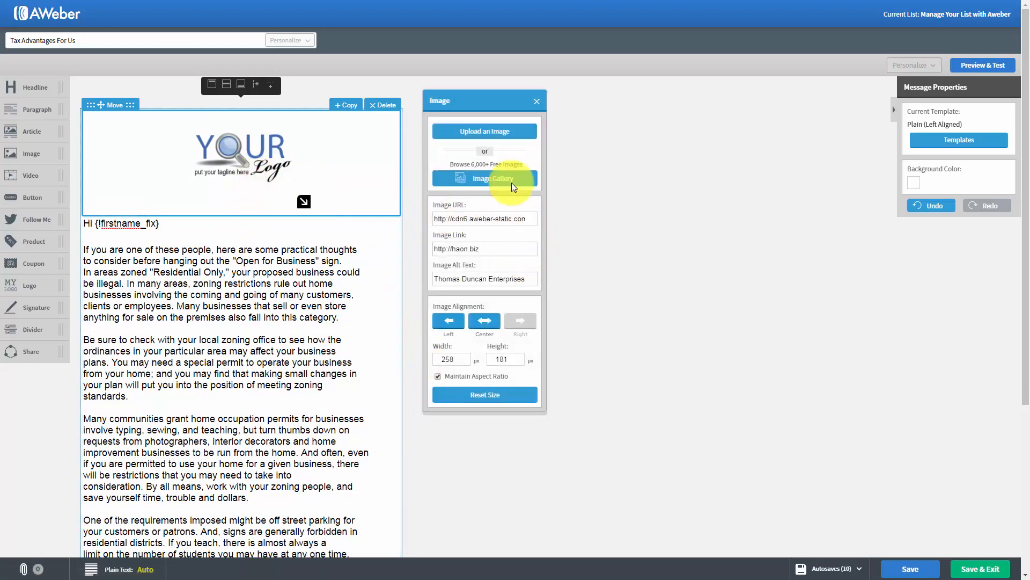
click(535, 101)
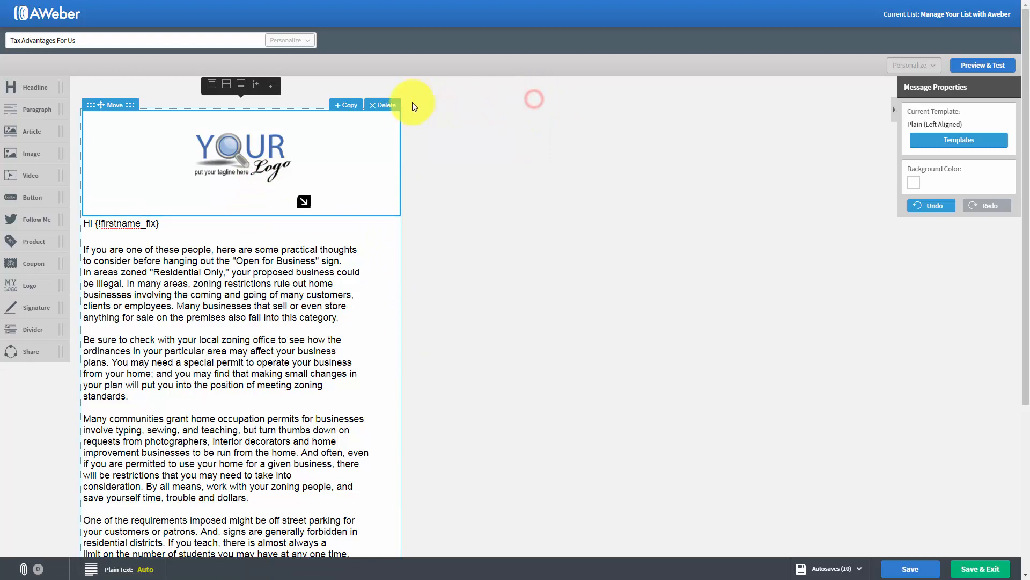
click(393, 106)
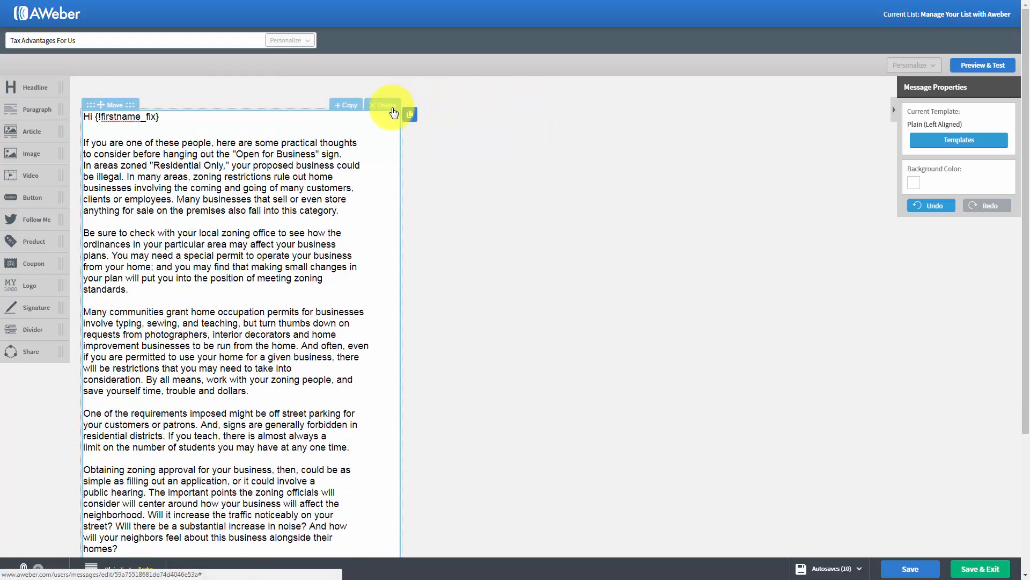
Step: Add a Signature block below the last body paragraph and delete it again
scroll(161, 268, down, 2)
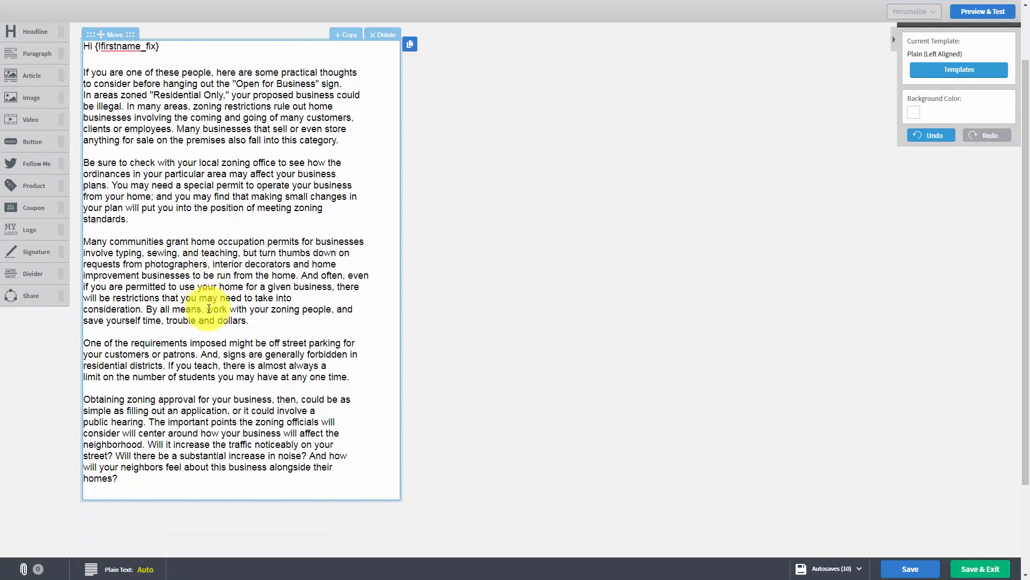
mouse_move(21, 250)
mouse_down()
mouse_move(21, 269)
mouse_move(127, 368)
mouse_move(146, 432)
mouse_up()
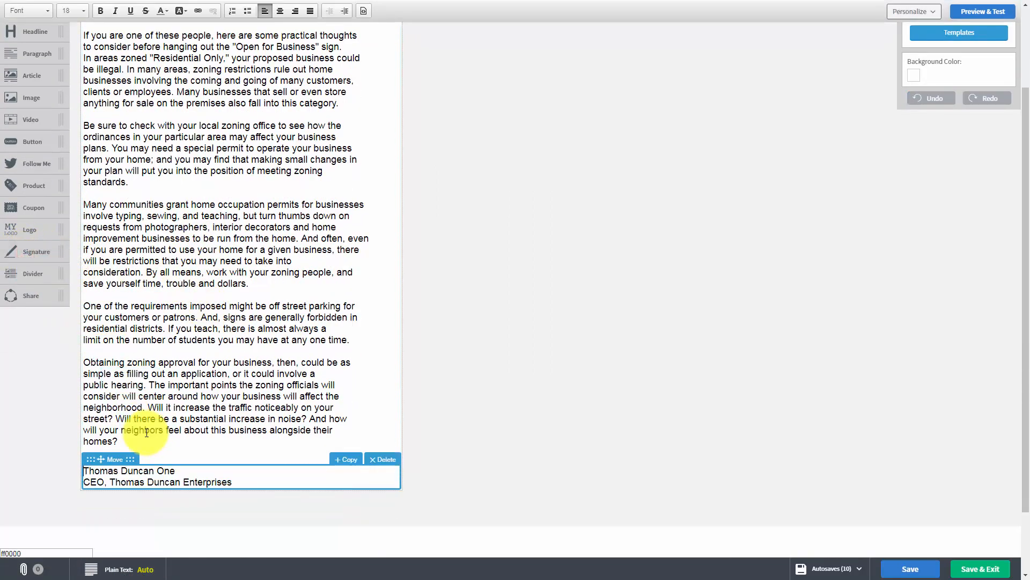
click(381, 458)
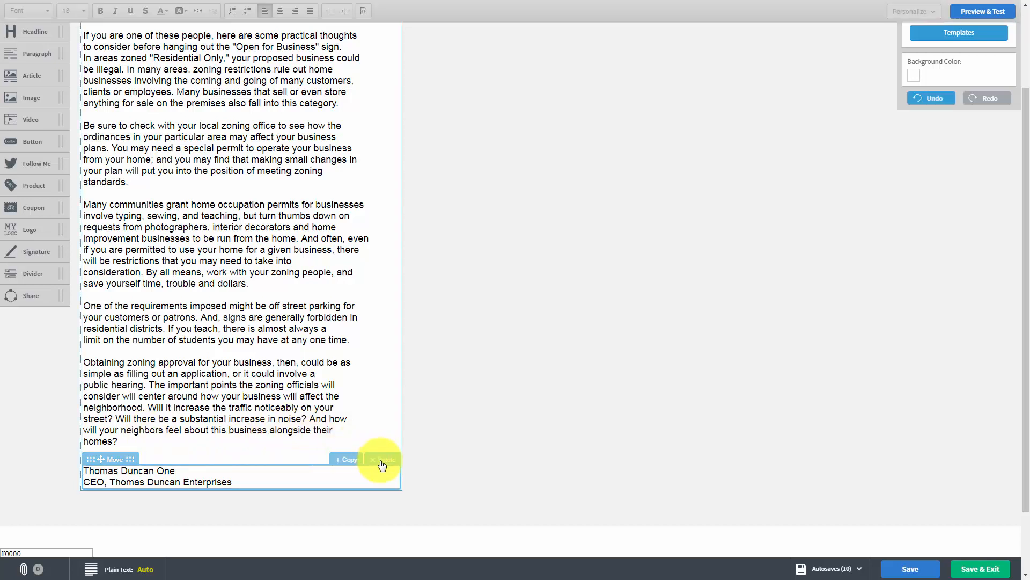
click(381, 461)
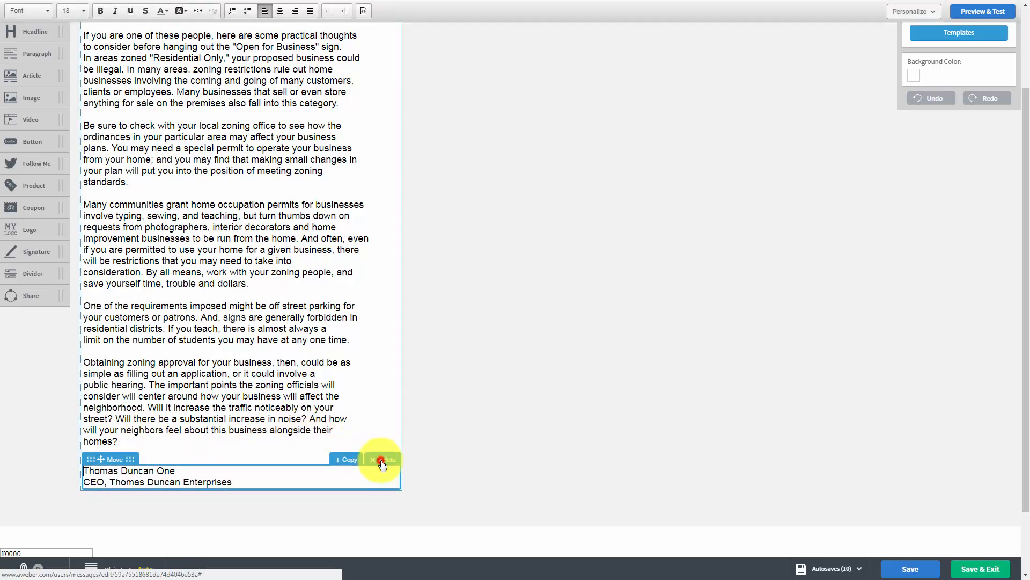
Step: Add a Divider block below the last body paragraph and delete it again
mouse_move(33, 251)
mouse_down()
mouse_move(26, 273)
mouse_move(18, 269)
mouse_move(115, 357)
mouse_up()
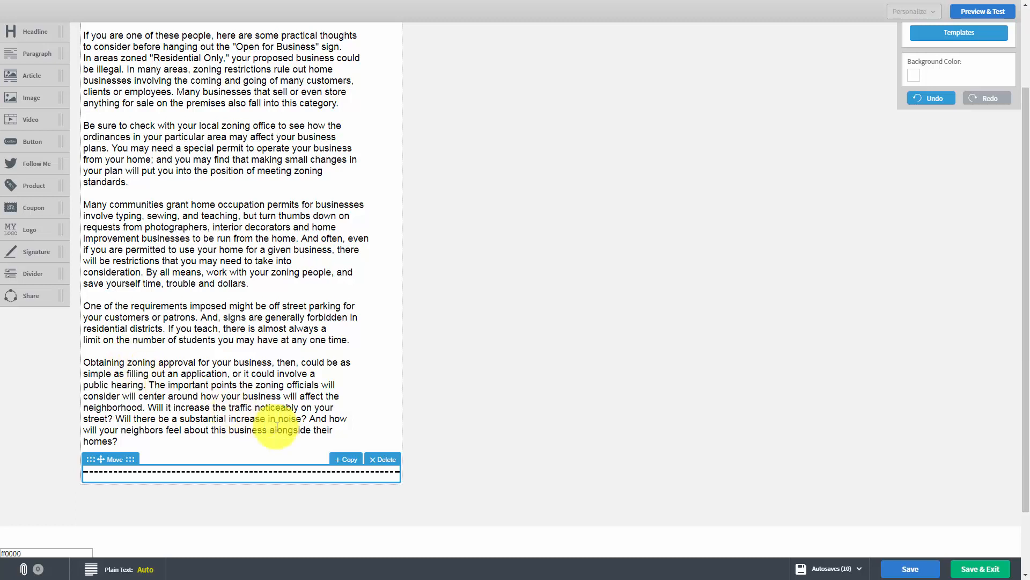
click(375, 459)
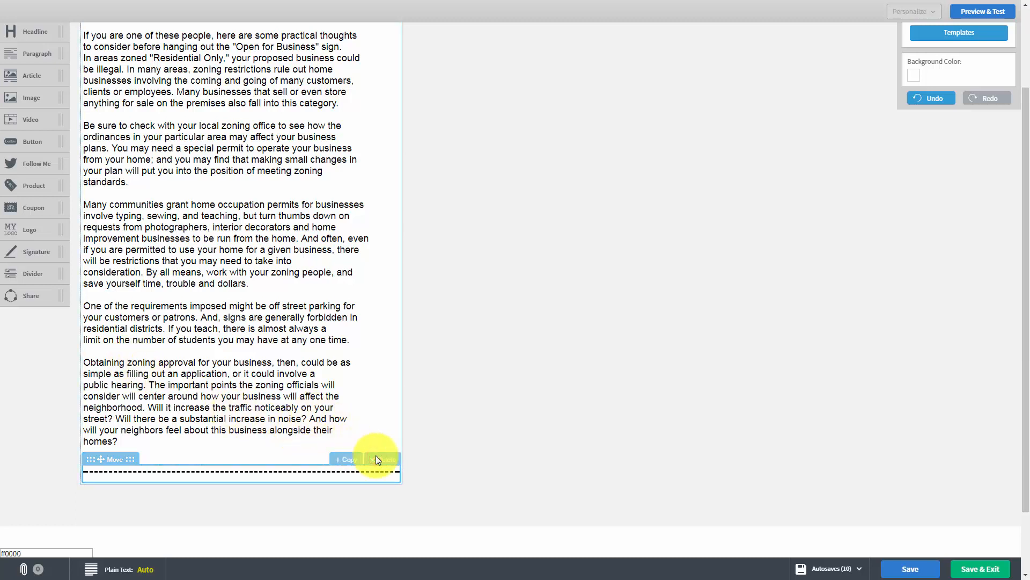
click(245, 398)
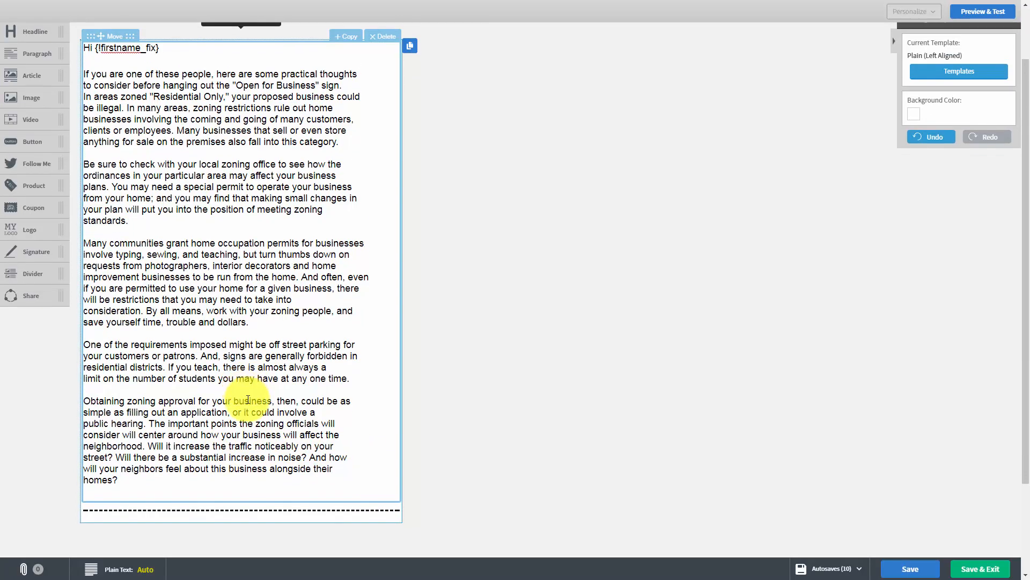
scroll(247, 397, down, 1)
click(382, 461)
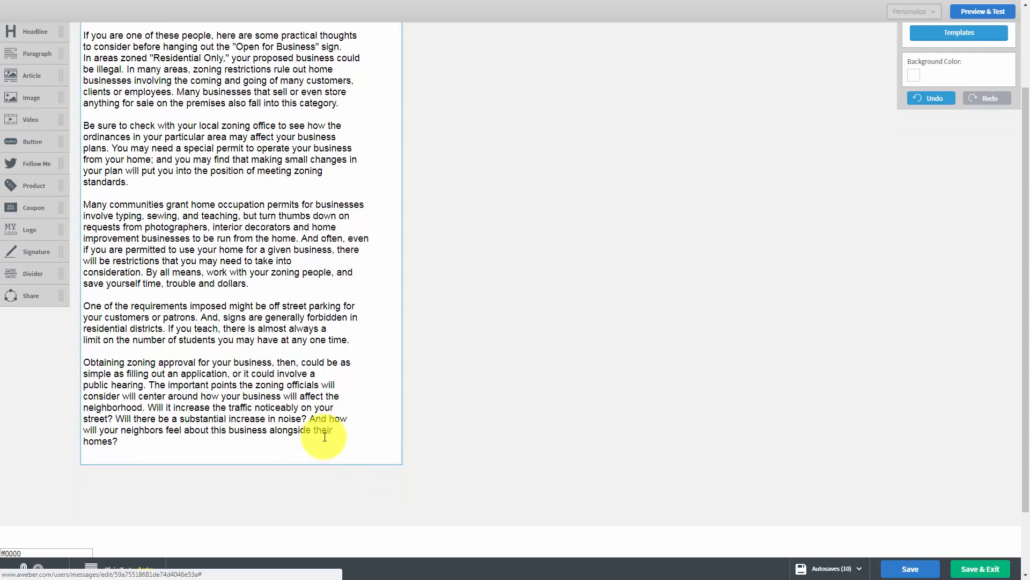
Step: Add a Share block below the last body paragraph
drag(24, 295, 188, 490)
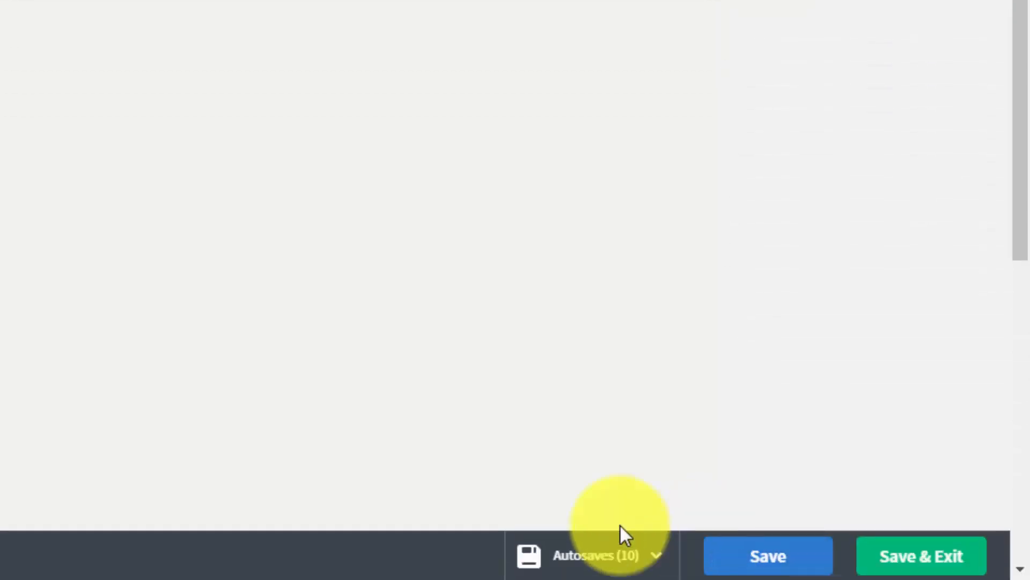
Step: Open the list of autosaved versions of the message
click(657, 558)
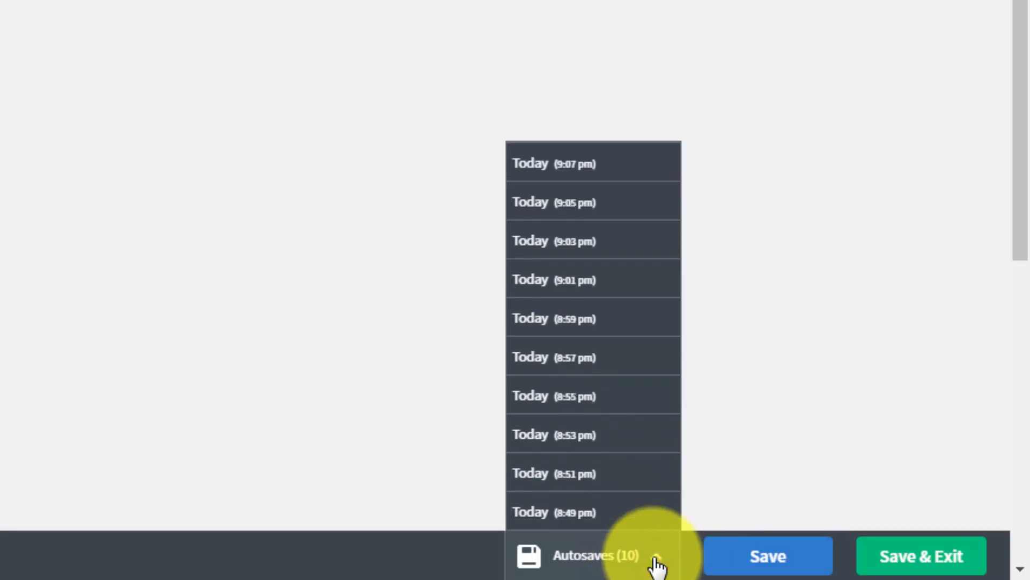